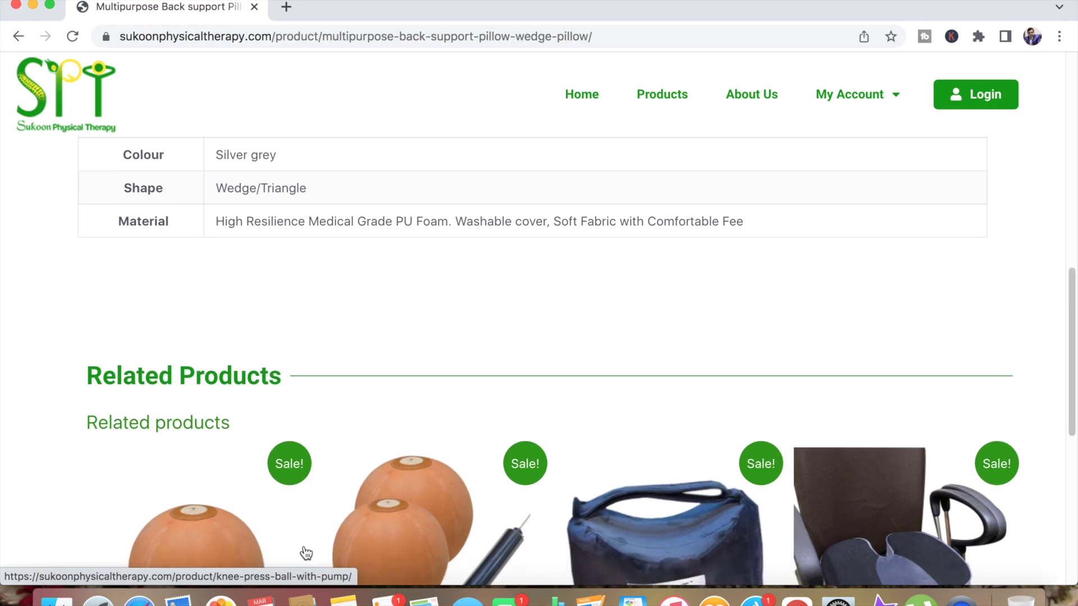
{"action": "scroll", "coordinate": [304, 547], "scroll_direction": "up", "scroll_amount": 5}
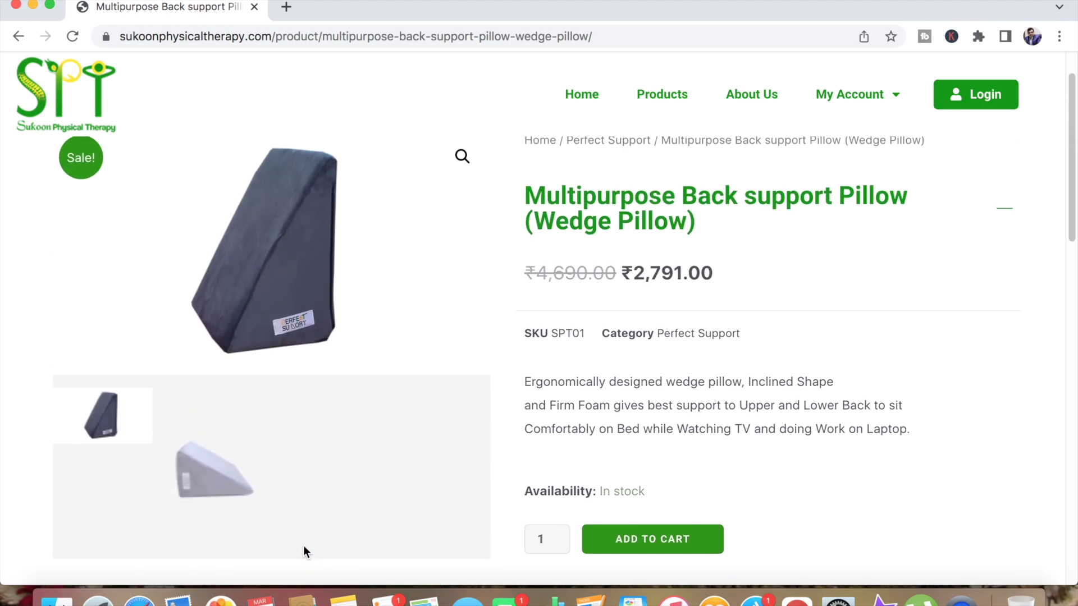
{"action": "scroll", "coordinate": [303, 547], "scroll_direction": "down", "scroll_amount": 2}
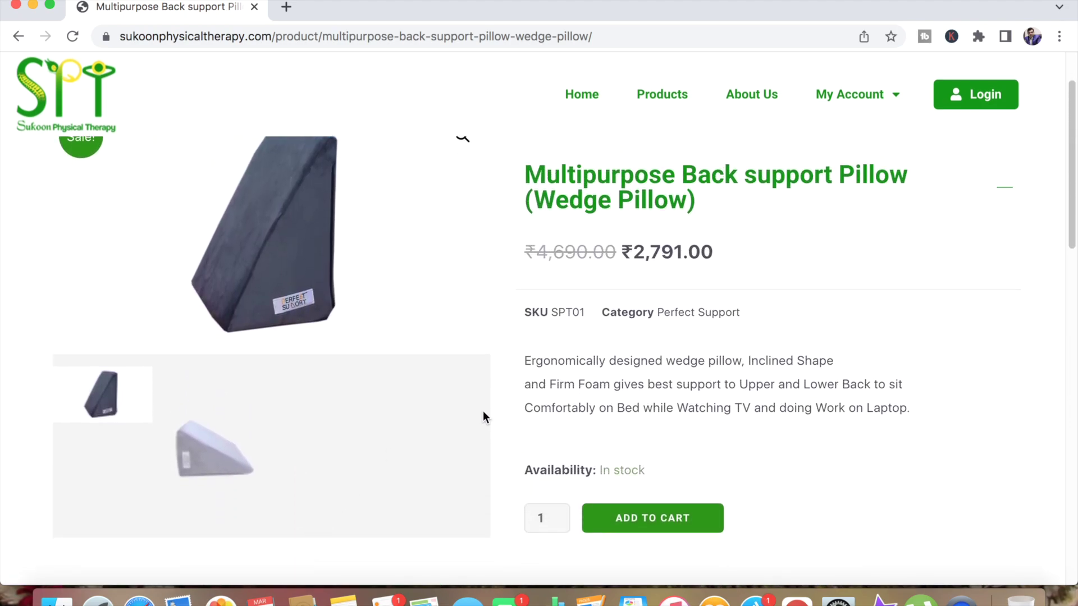
Step: Add one Wedge Pillow at ₹2,791.00 to the cart and view the cart
{"action": "left_click", "coordinate": [658, 515]}
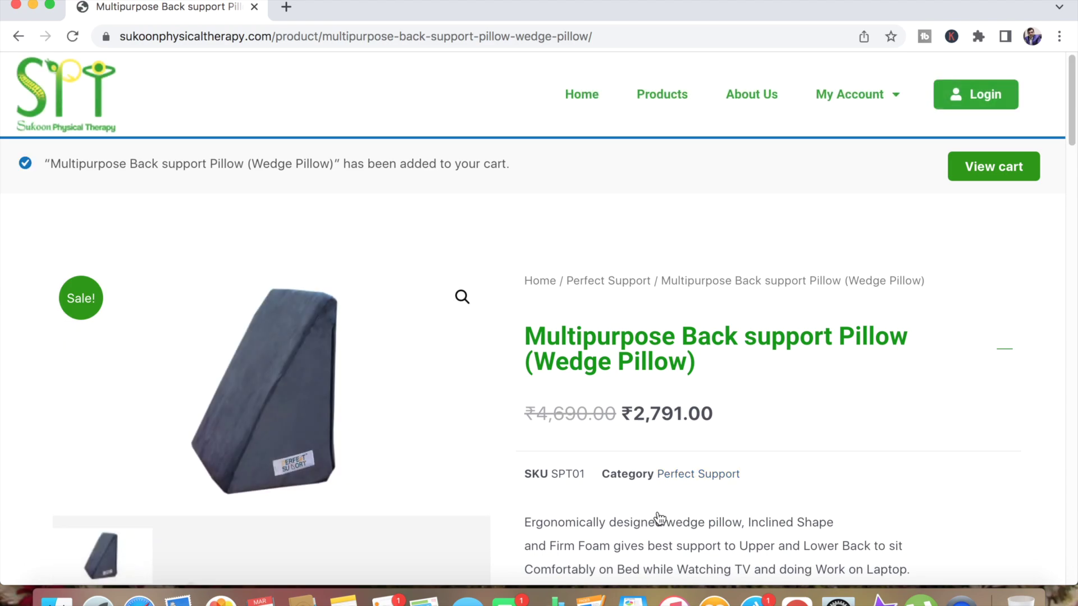
{"action": "left_click", "coordinate": [993, 167]}
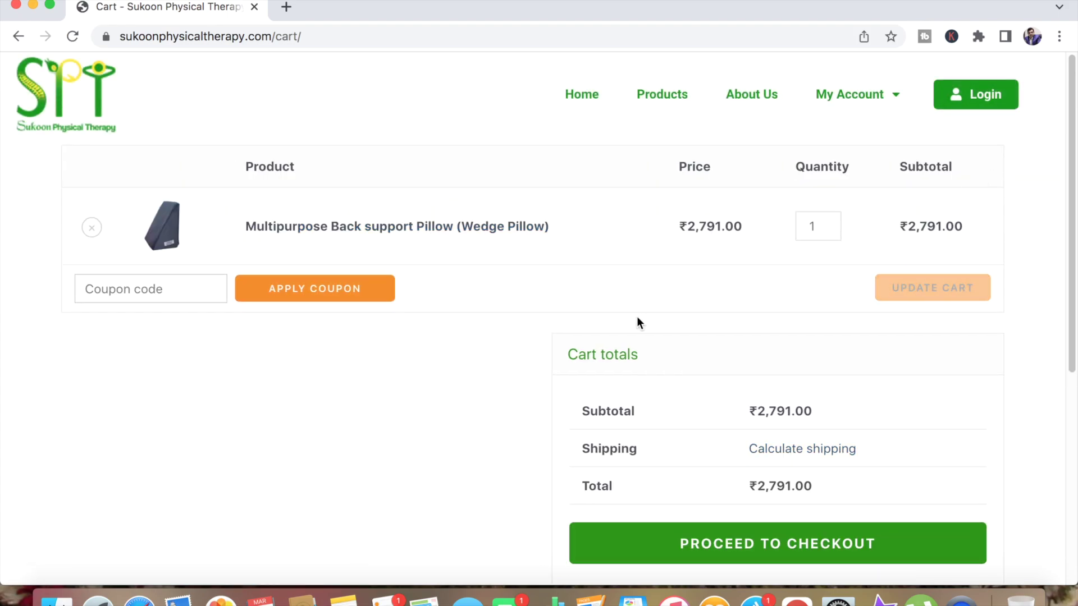
Step: Apply coupon wedge100 for ₹100 off, bringing the total to ₹2,691.00, and proceed to checkout
{"action": "scroll", "coordinate": [473, 363], "scroll_direction": "down", "scroll_amount": 5}
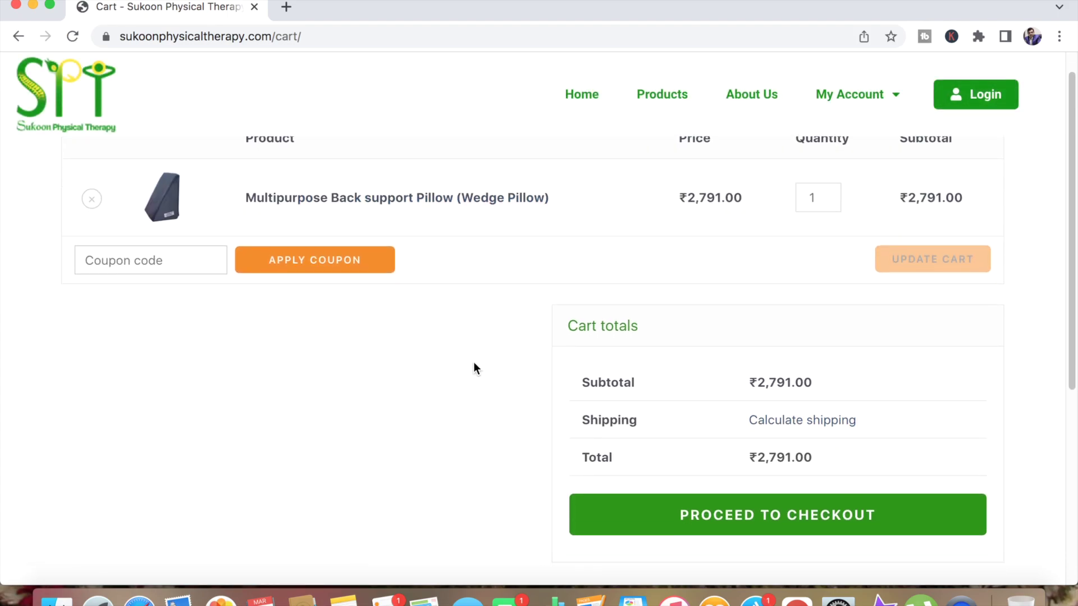
{"action": "scroll", "coordinate": [468, 330], "scroll_direction": "up", "scroll_amount": 5}
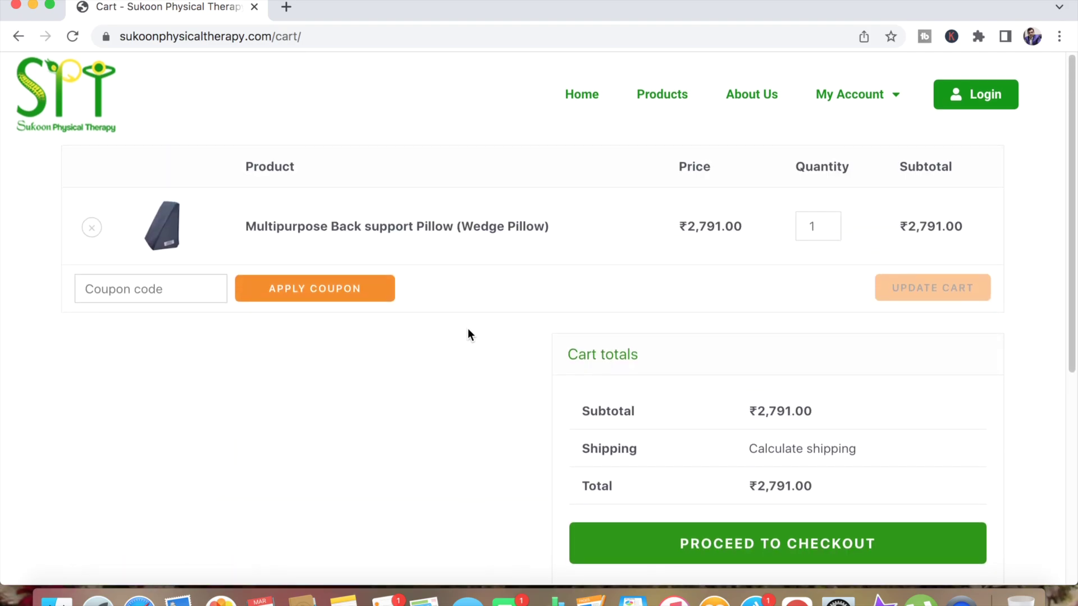
{"action": "left_click", "coordinate": [143, 289]}
{"action": "type", "text": "wedg"}
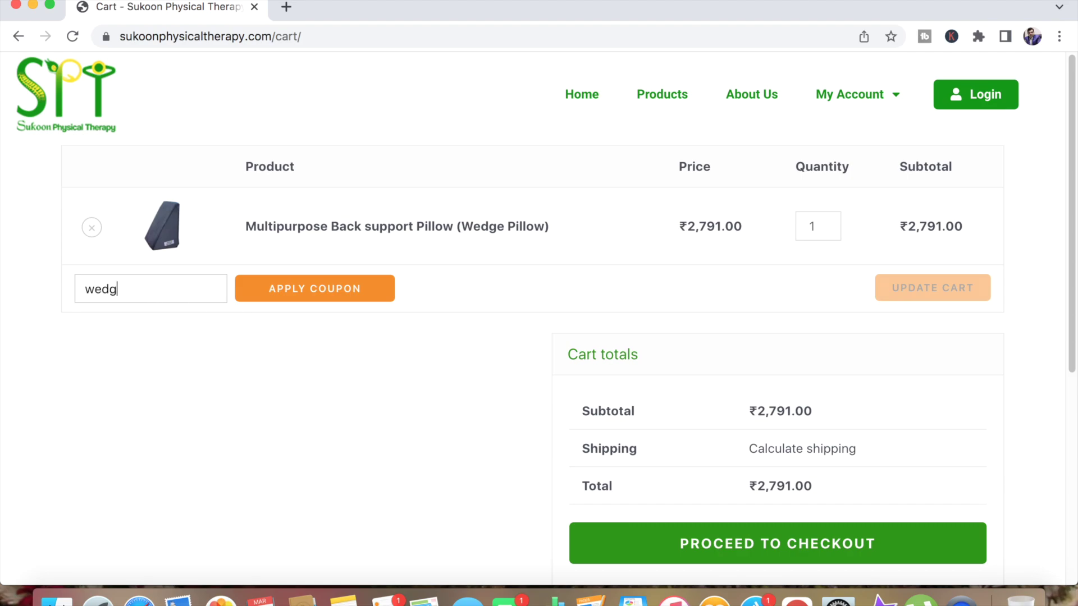
{"action": "type", "text": "e100"}
{"action": "left_click", "coordinate": [337, 283]}
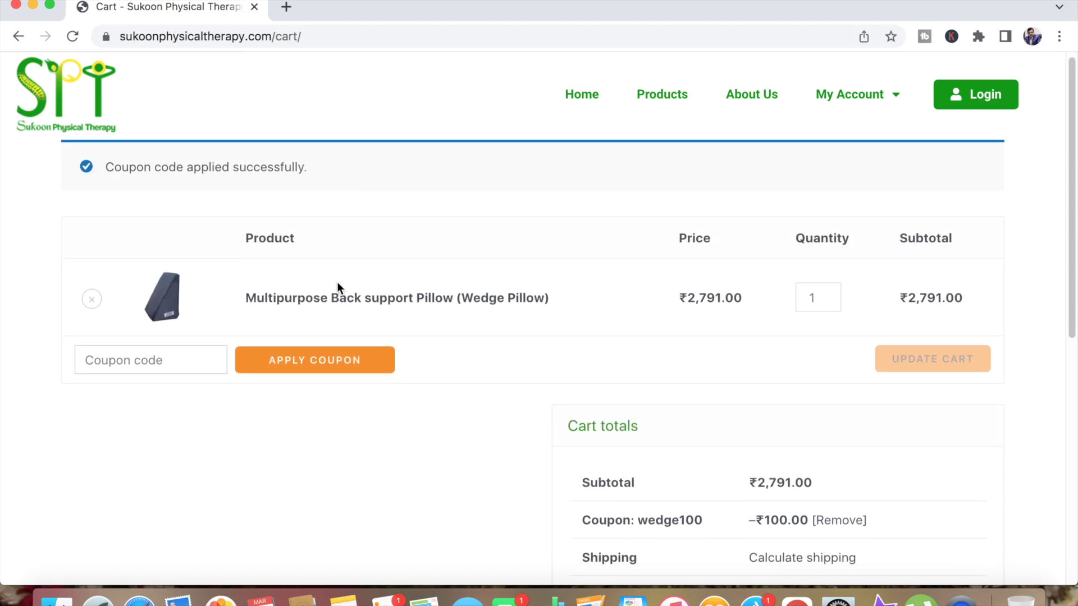
{"action": "scroll", "coordinate": [427, 463], "scroll_direction": "down", "scroll_amount": 3}
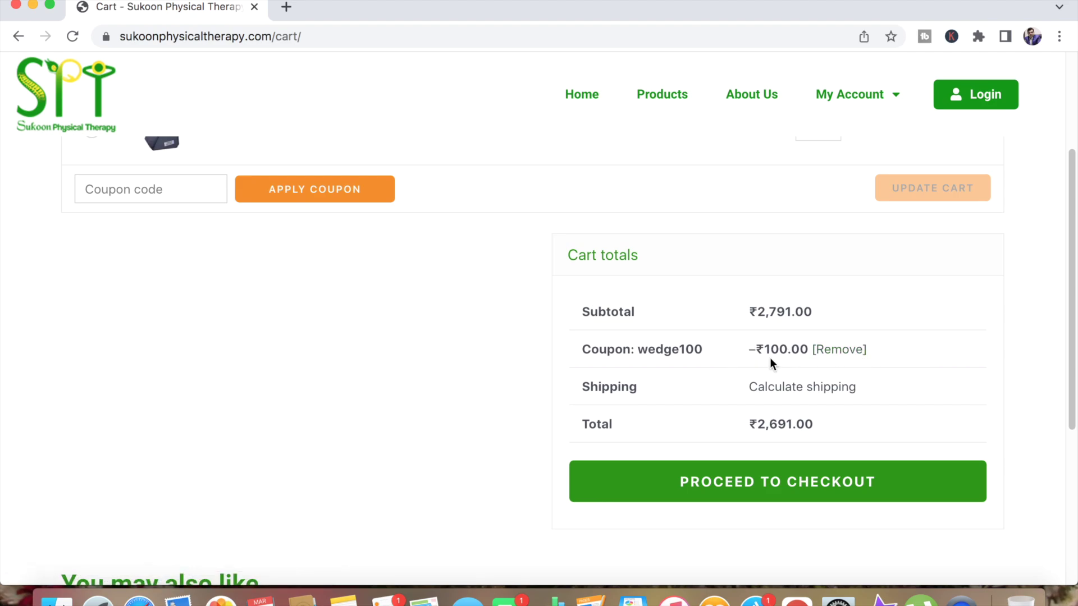
{"action": "left_click", "coordinate": [776, 483]}
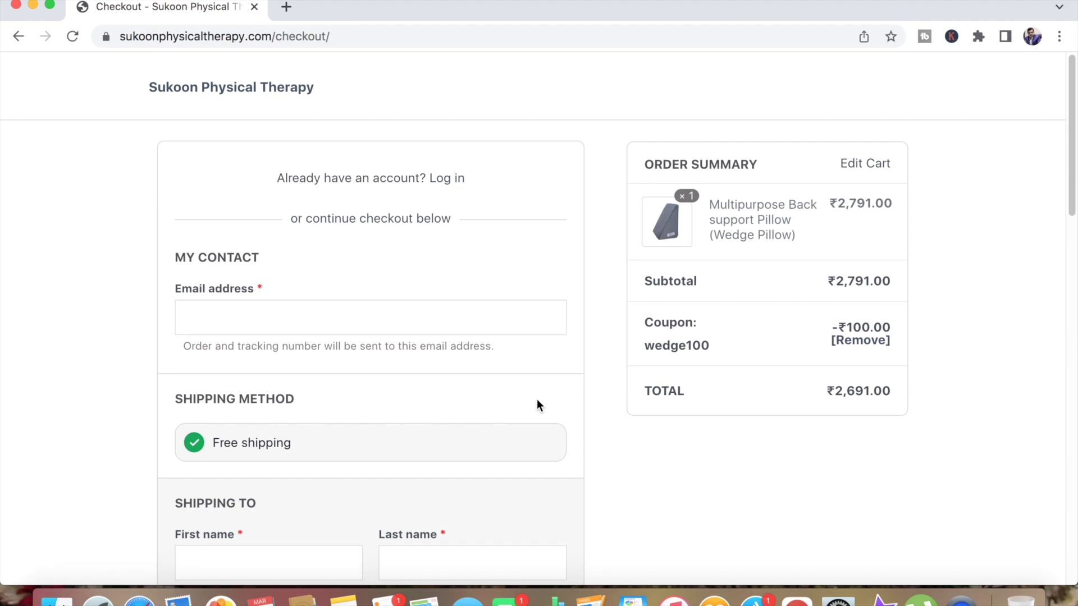
Step: Enter the customer's e-mail address as the checkout contact email
{"action": "scroll", "coordinate": [427, 310], "scroll_direction": "down", "scroll_amount": 1}
{"action": "scroll", "coordinate": [427, 310], "scroll_direction": "down", "scroll_amount": 3}
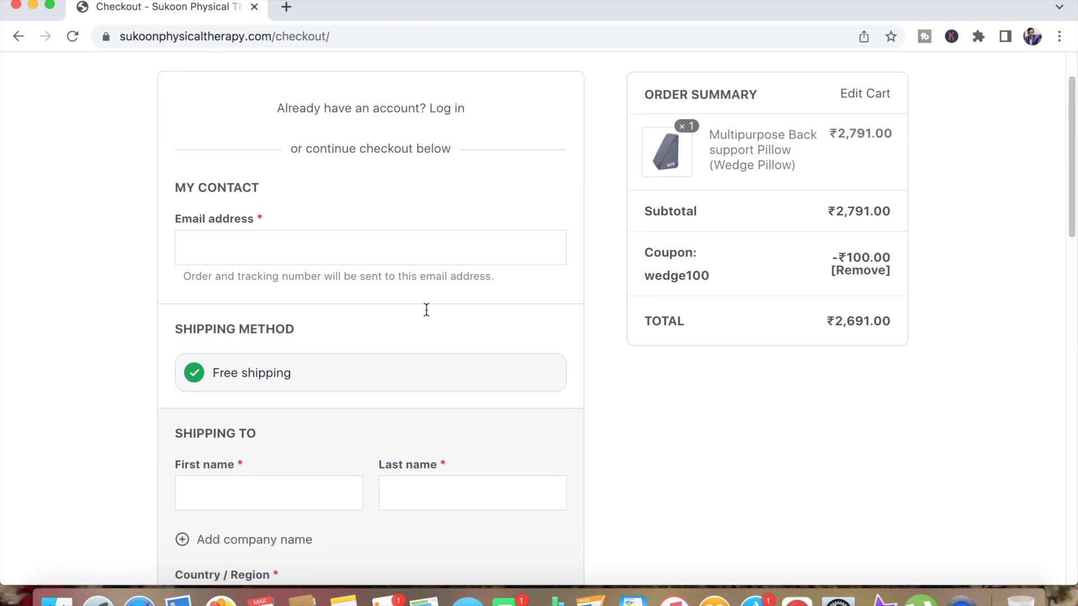
{"action": "scroll", "coordinate": [428, 317], "scroll_direction": "up", "scroll_amount": 3}
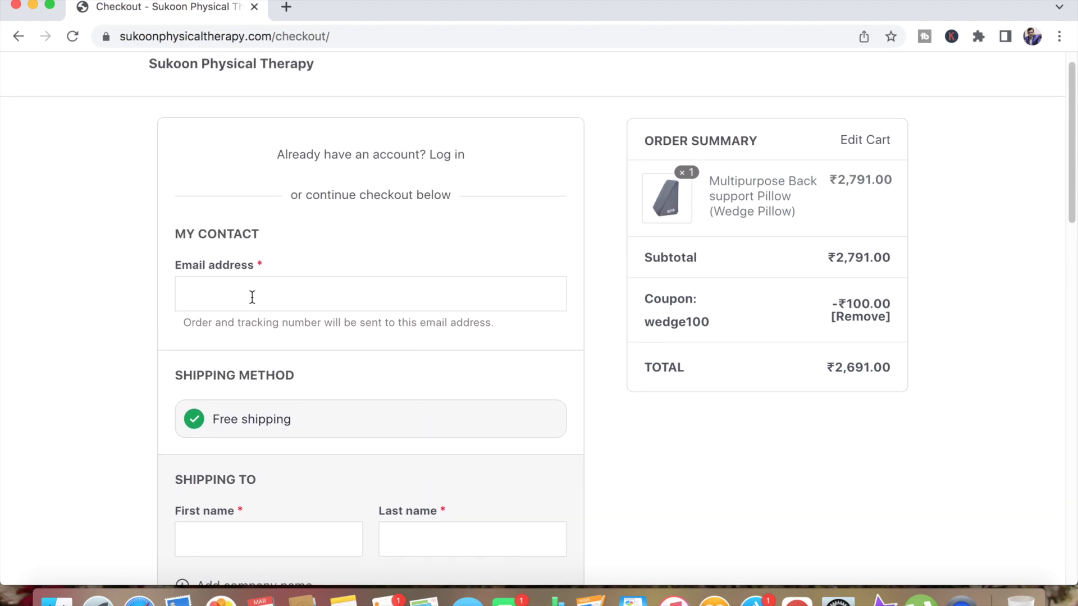
{"action": "left_click", "coordinate": [252, 298]}
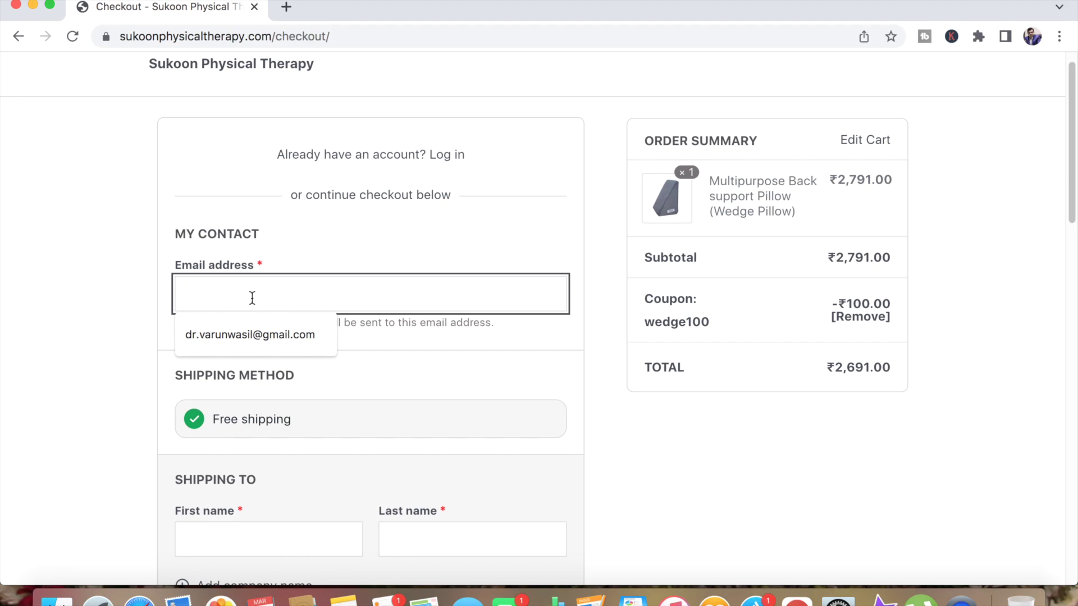
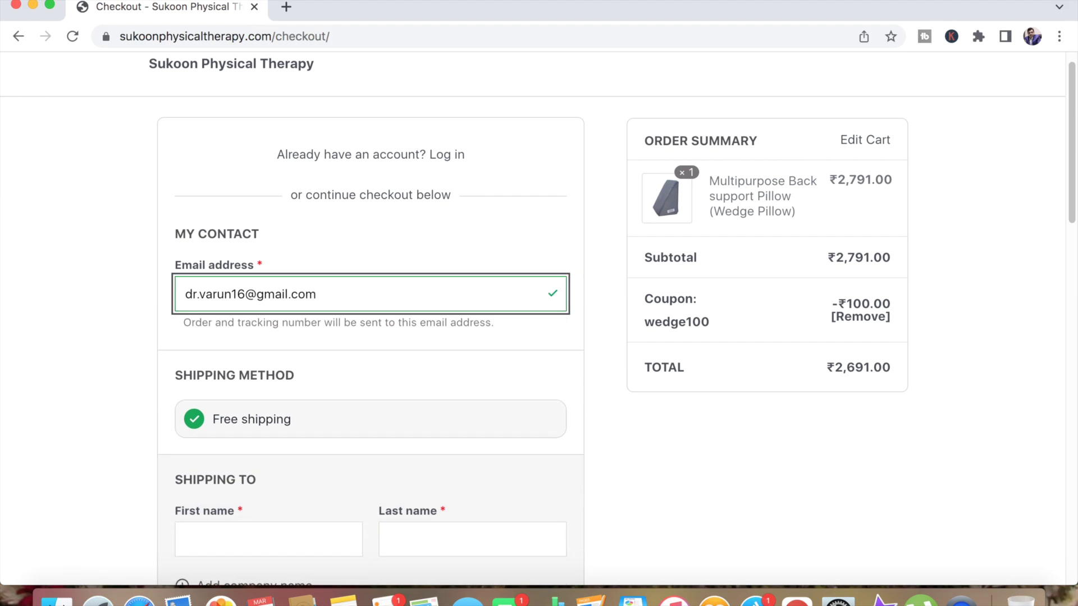
{"action": "scroll", "coordinate": [276, 425], "scroll_direction": "down", "scroll_amount": 1}
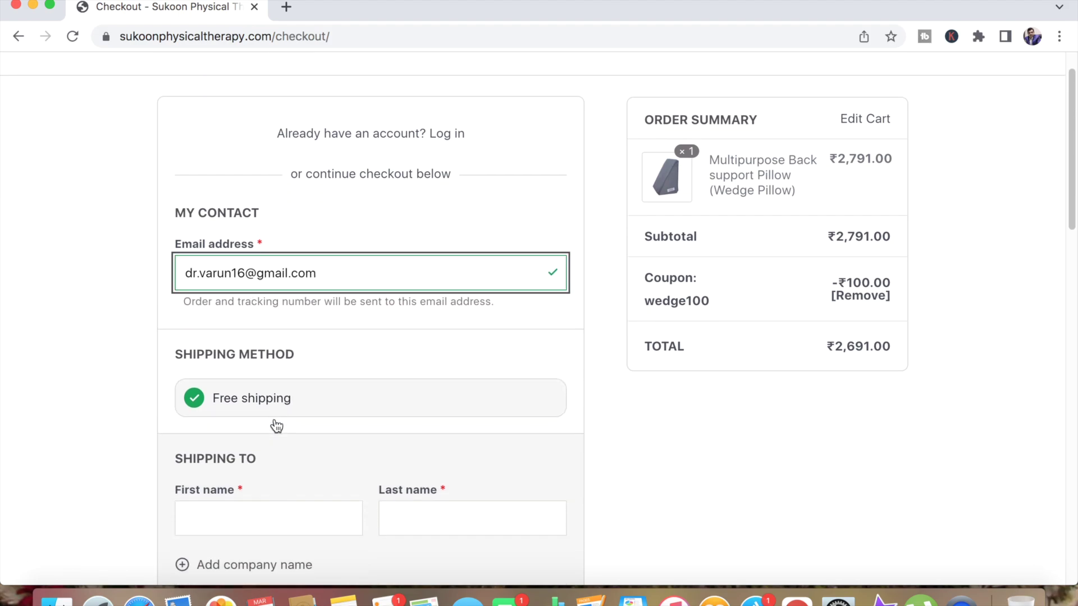
{"action": "scroll", "coordinate": [276, 425], "scroll_direction": "down", "scroll_amount": 3}
Step: Fill the shipping first and last name from the saved autofill suggestions
{"action": "left_click", "coordinate": [208, 447]}
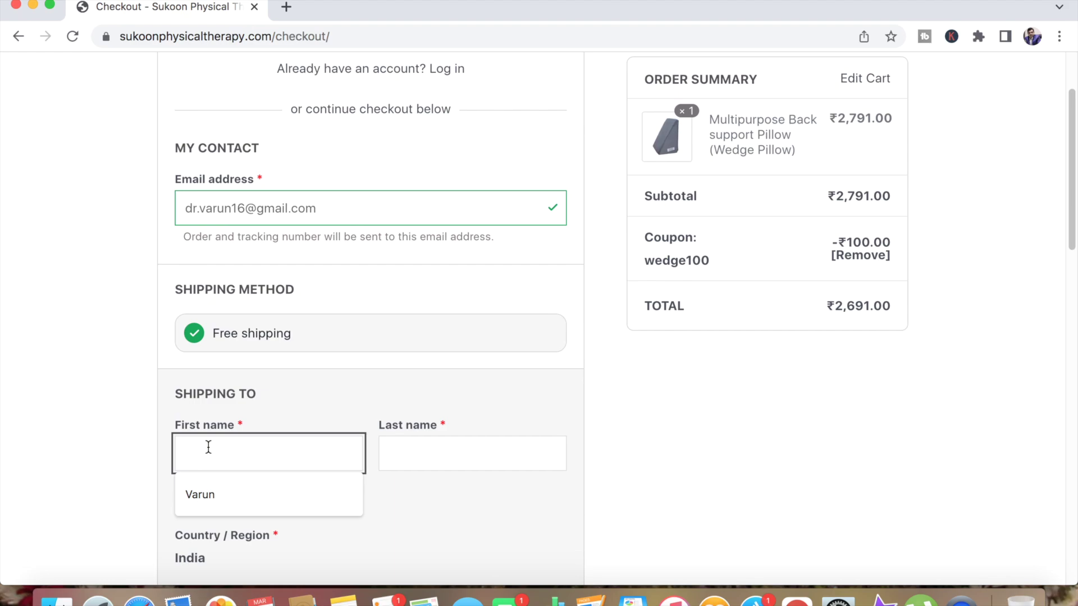
{"action": "left_click", "coordinate": [209, 498]}
{"action": "left_click", "coordinate": [448, 448]}
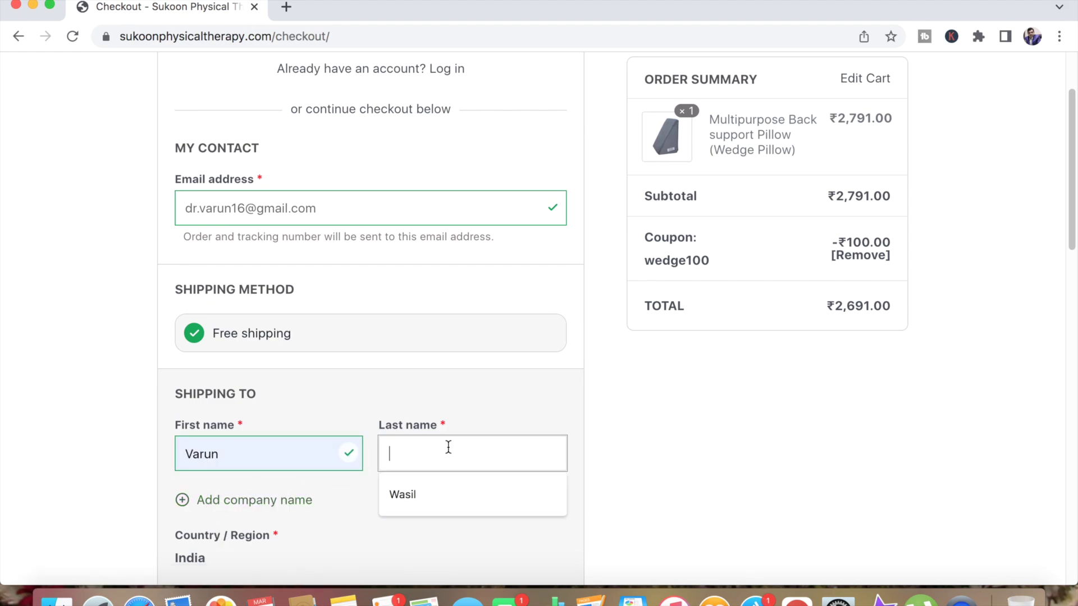
{"action": "left_click", "coordinate": [476, 498]}
{"action": "scroll", "coordinate": [476, 505], "scroll_direction": "down", "scroll_amount": 7}
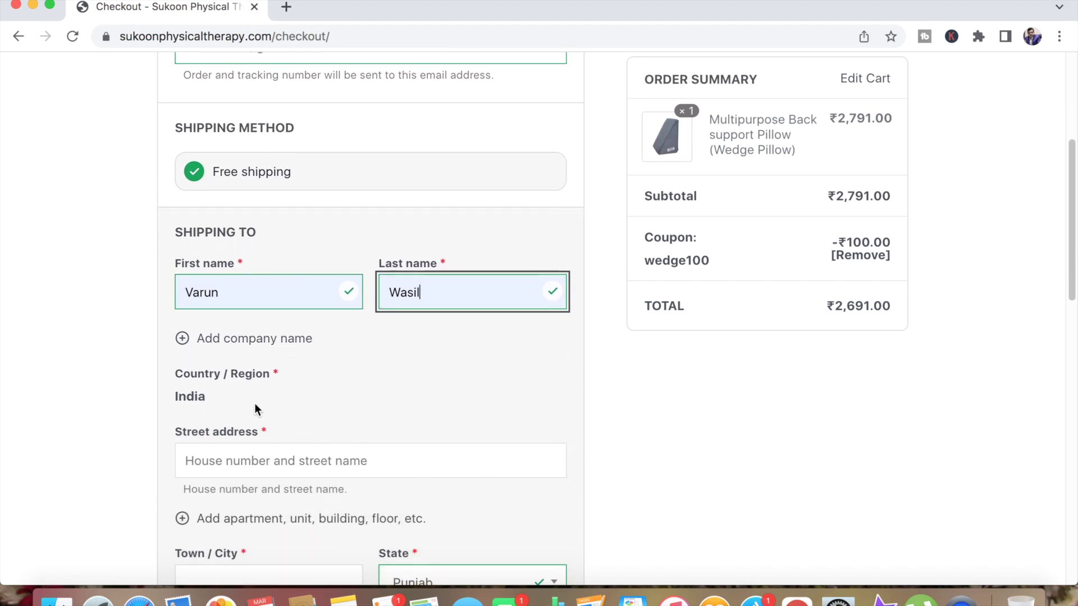
{"action": "scroll", "coordinate": [204, 399], "scroll_direction": "down", "scroll_amount": 1}
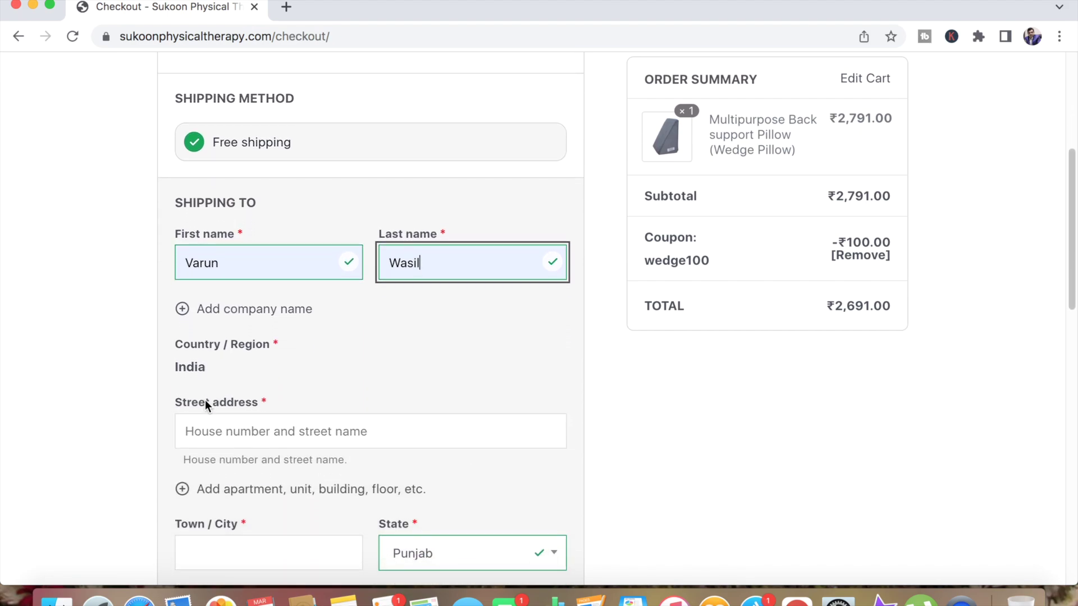
Step: Enter the shipping street address and pick the town from the autofill suggestion
{"action": "left_click", "coordinate": [220, 429]}
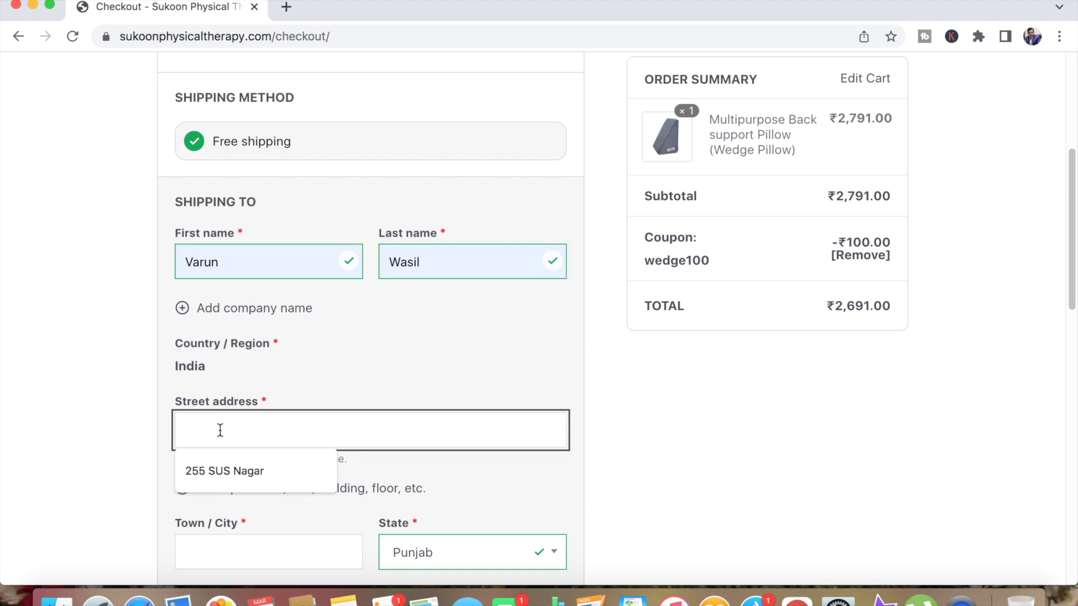
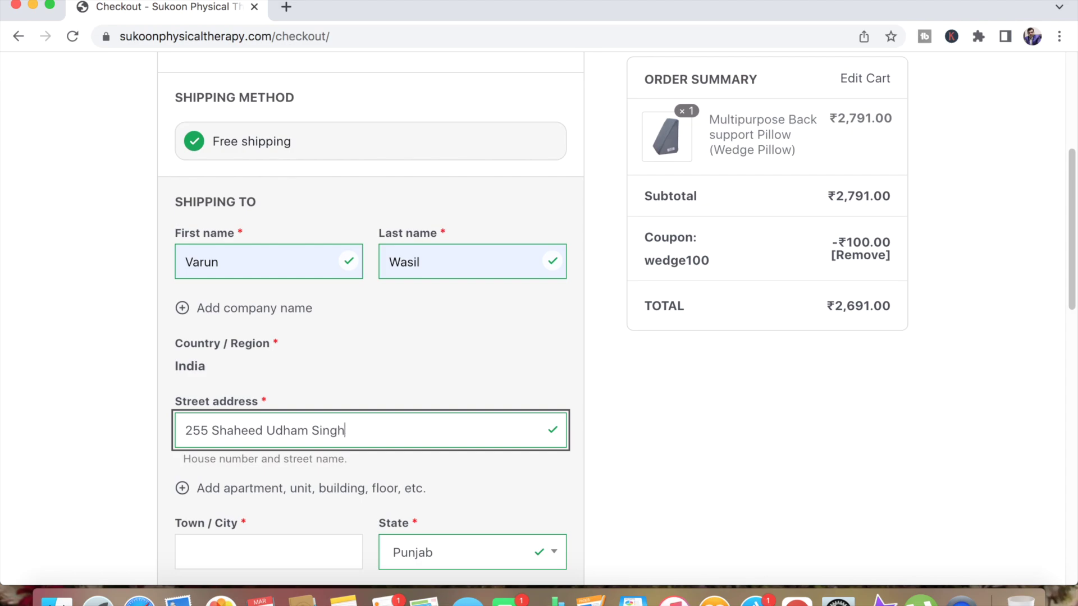
{"action": "scroll", "coordinate": [188, 426], "scroll_direction": "down", "scroll_amount": 2}
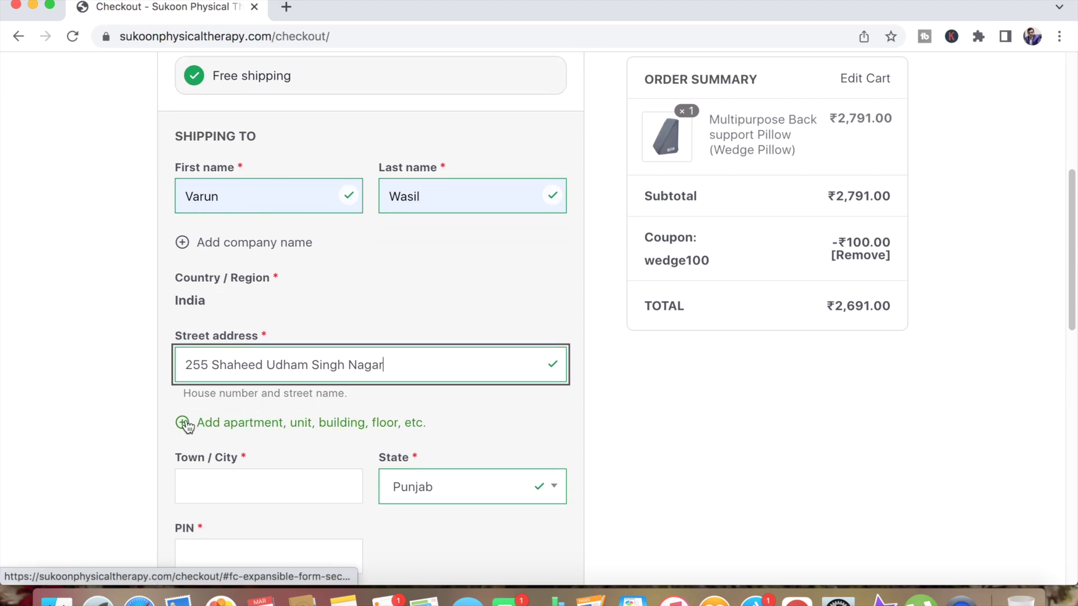
{"action": "left_click", "coordinate": [187, 425]}
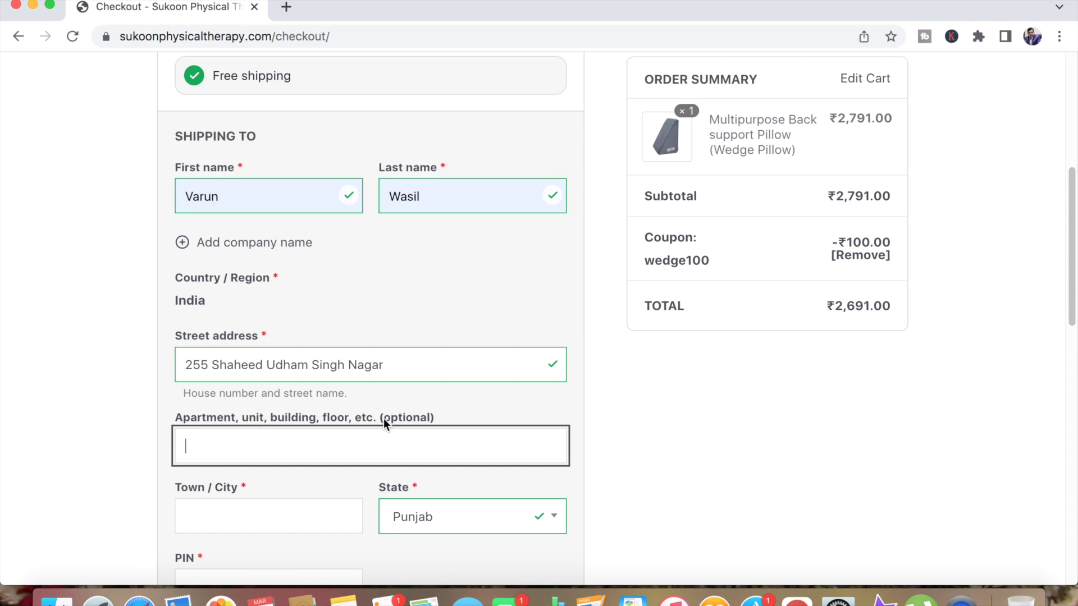
{"action": "scroll", "coordinate": [408, 419], "scroll_direction": "down", "scroll_amount": 2}
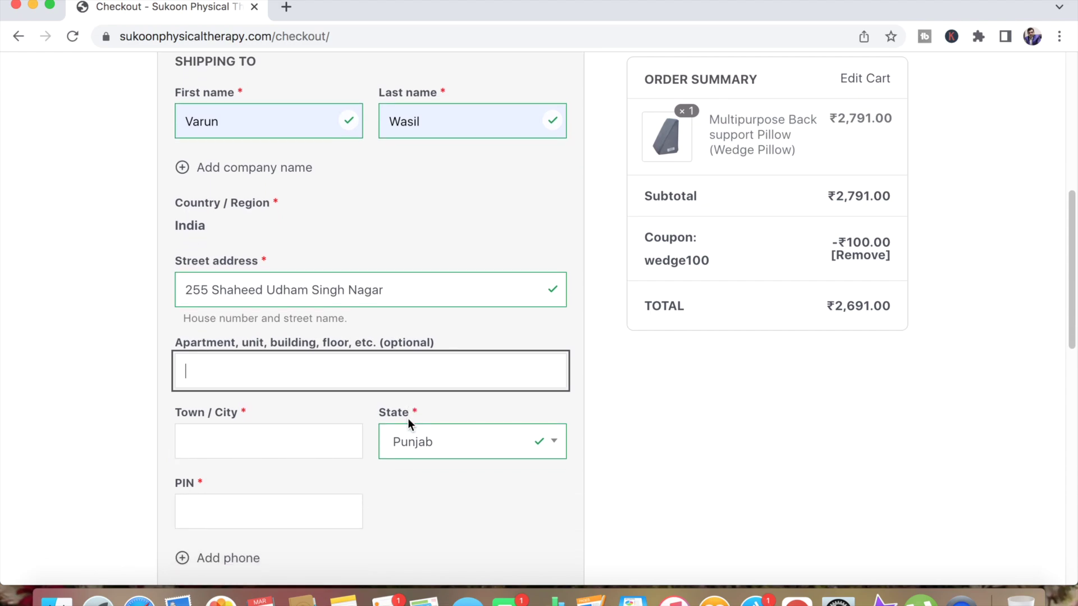
{"action": "left_click", "coordinate": [226, 433]}
{"action": "left_click", "coordinate": [213, 480]}
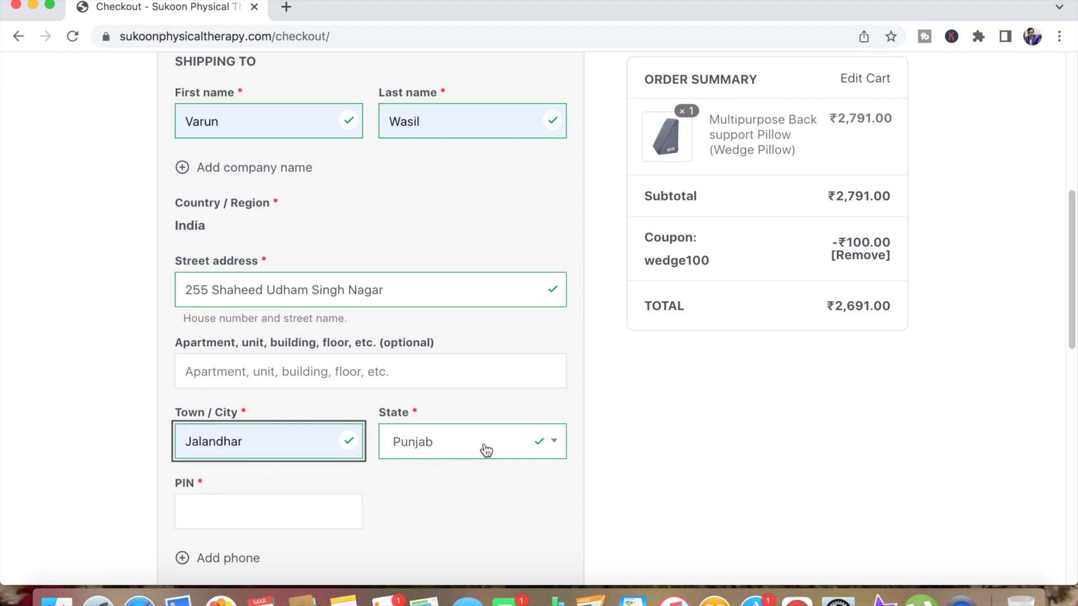
{"action": "scroll", "coordinate": [484, 449], "scroll_direction": "down", "scroll_amount": 3}
Step: Enter the PIN code, confirm the address, and add the customer's phone number
{"action": "left_click", "coordinate": [257, 417]}
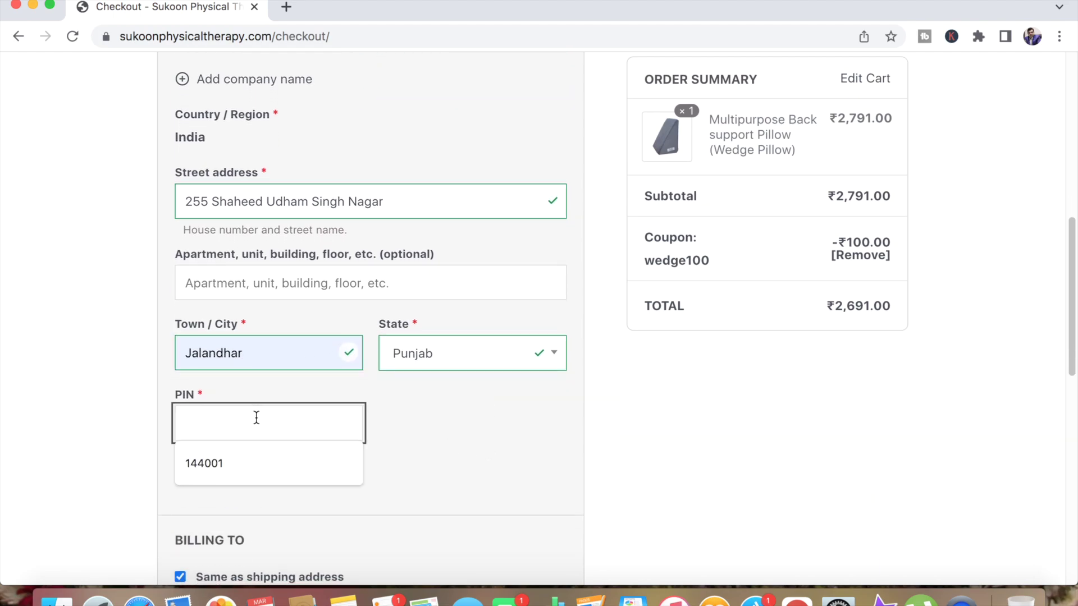
{"action": "type", "text": "144"}
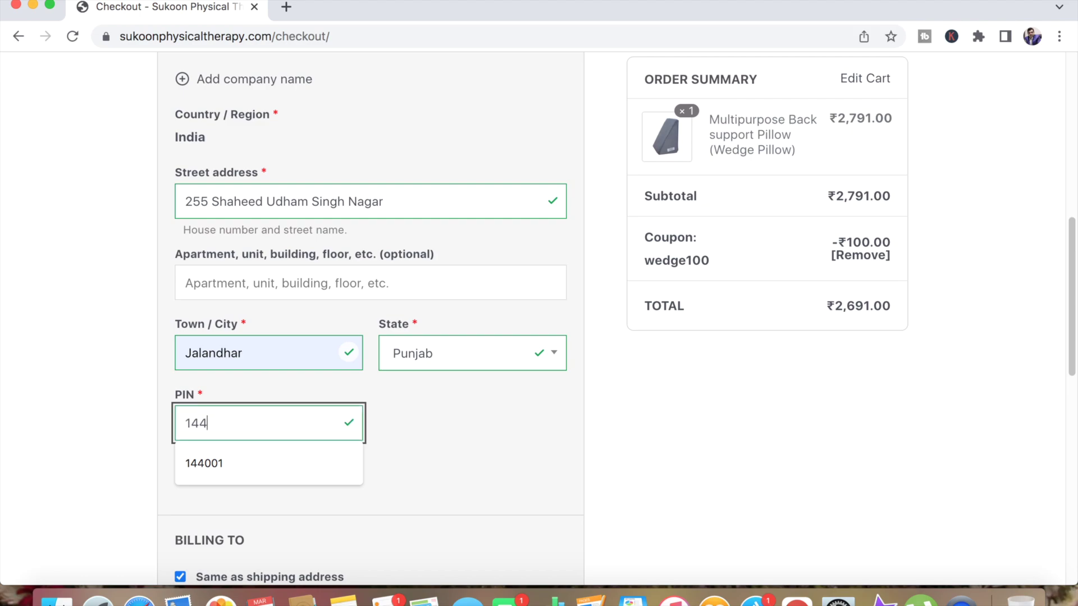
{"action": "type", "text": "001"}
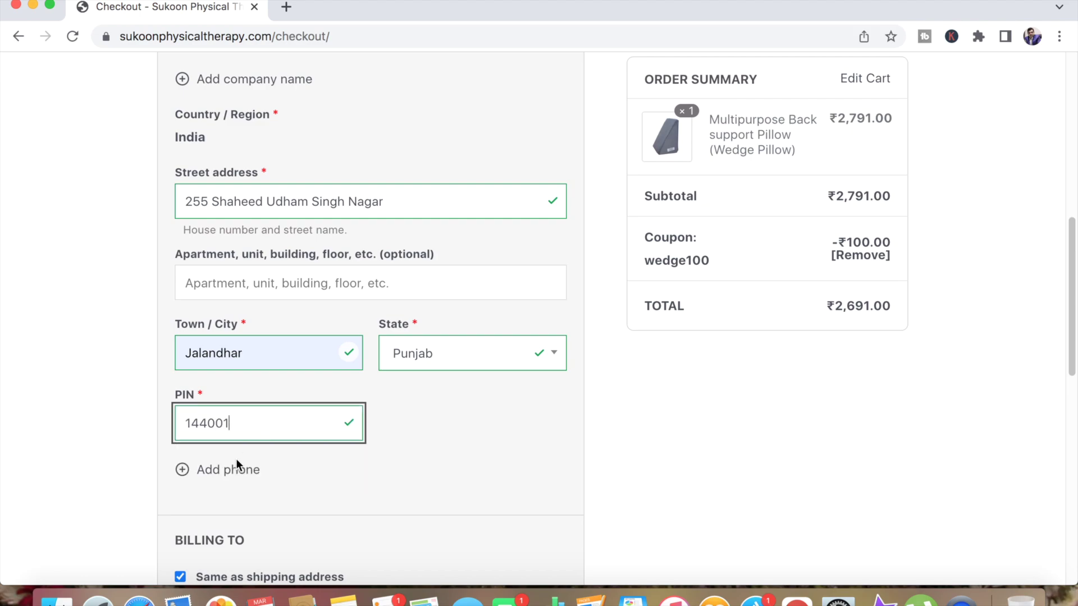
{"action": "left_click", "coordinate": [219, 471]}
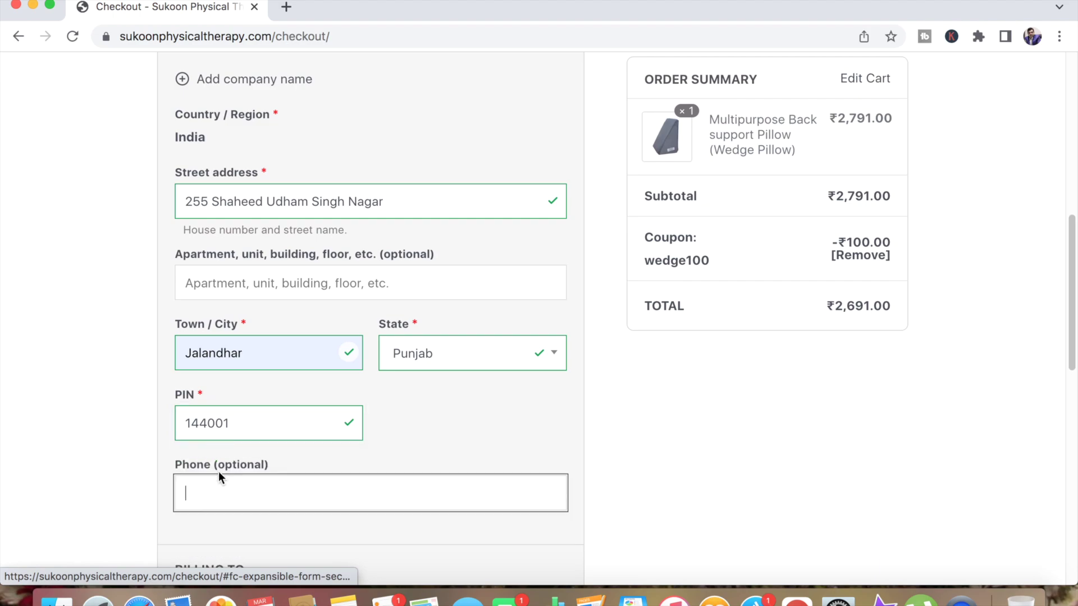
{"action": "left_click", "coordinate": [257, 491]}
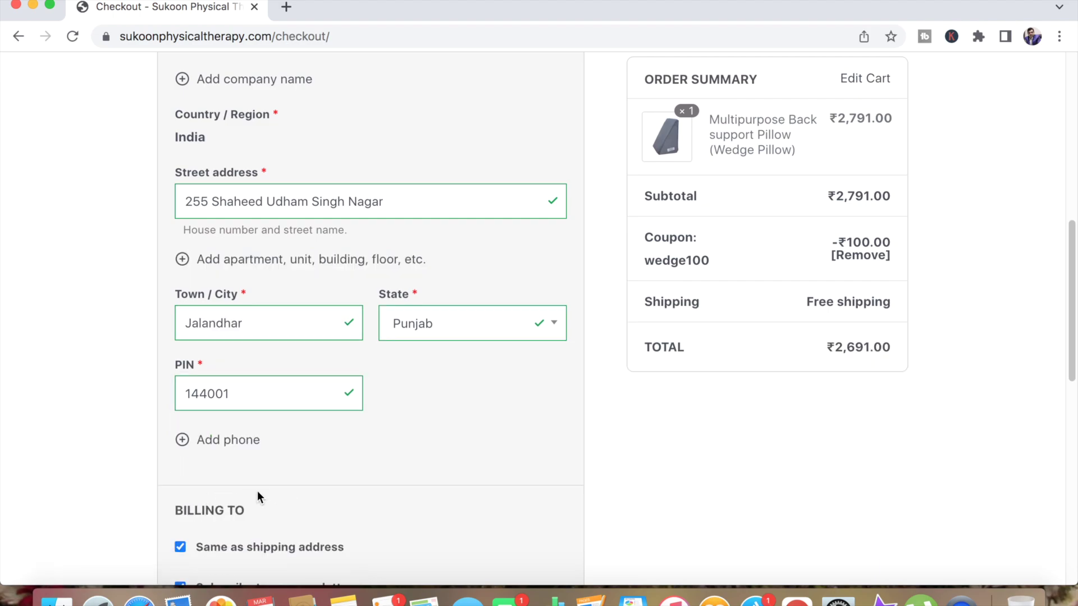
{"action": "scroll", "coordinate": [267, 484], "scroll_direction": "down", "scroll_amount": 3}
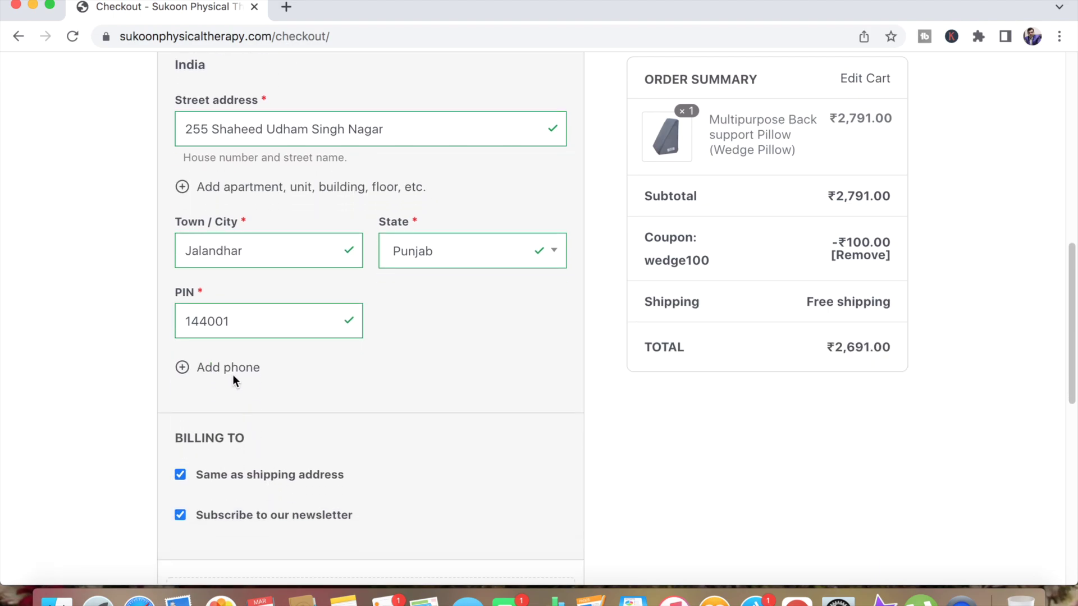
{"action": "left_click", "coordinate": [232, 372]}
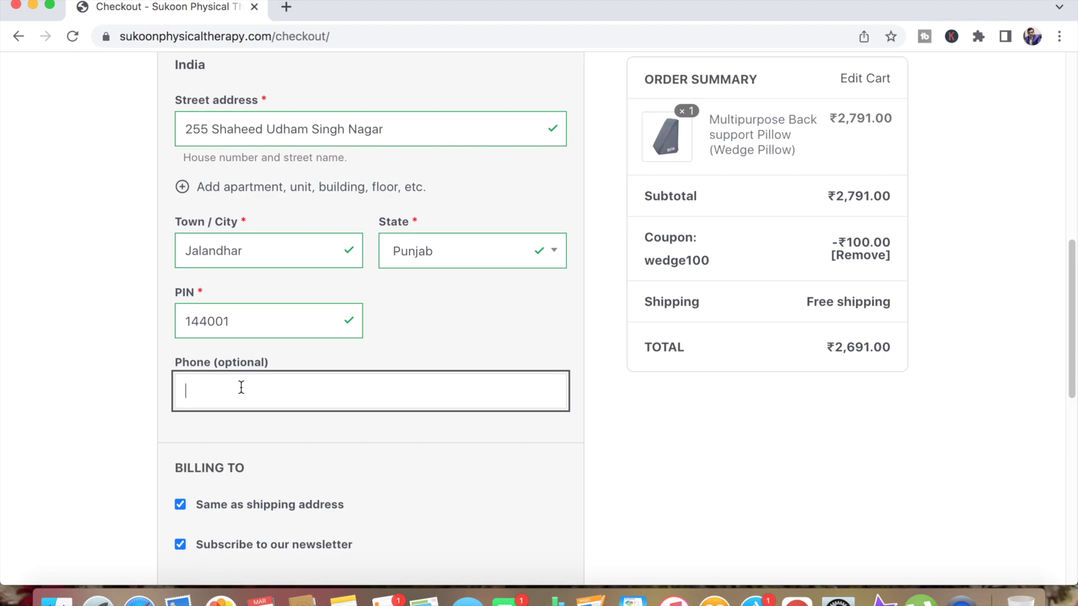
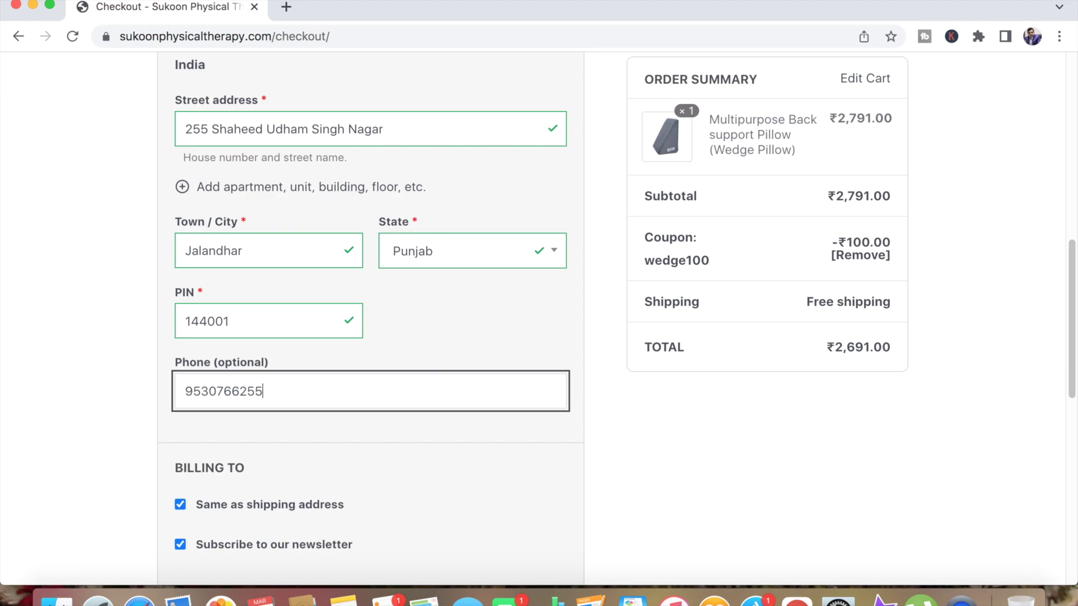
{"action": "scroll", "coordinate": [371, 337], "scroll_direction": "down", "scroll_amount": 3}
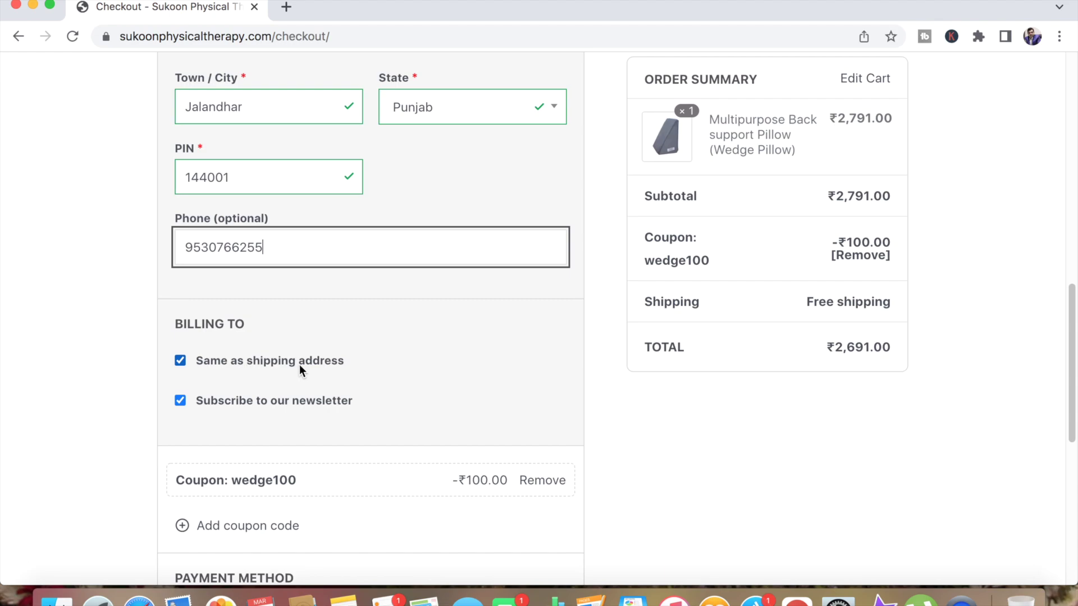
{"action": "scroll", "coordinate": [262, 409], "scroll_direction": "down", "scroll_amount": 3}
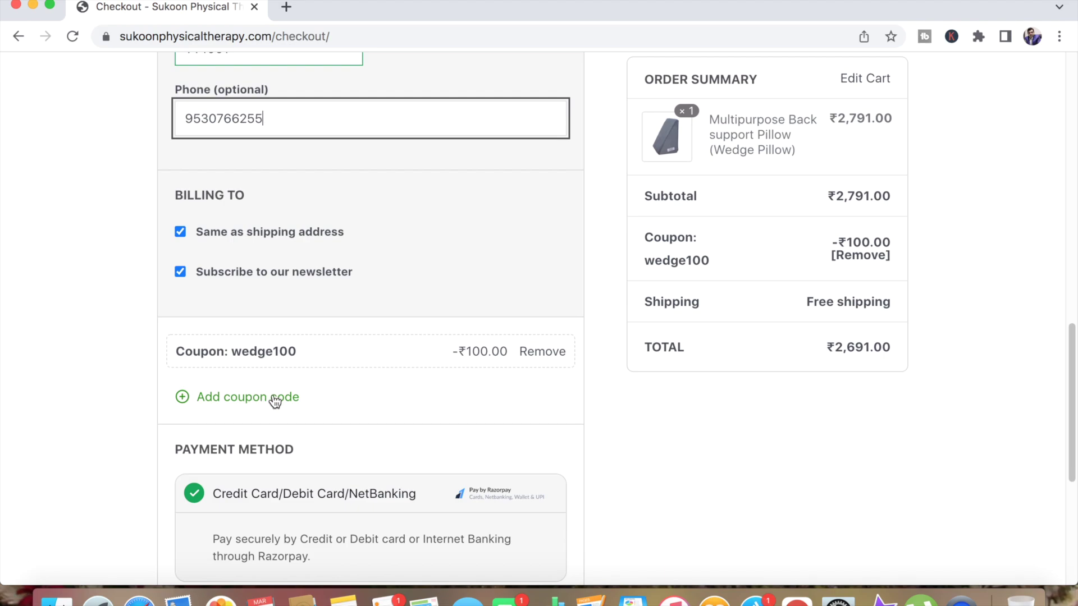
{"action": "scroll", "coordinate": [261, 403], "scroll_direction": "down", "scroll_amount": 1}
{"action": "scroll", "coordinate": [261, 403], "scroll_direction": "down", "scroll_amount": 5}
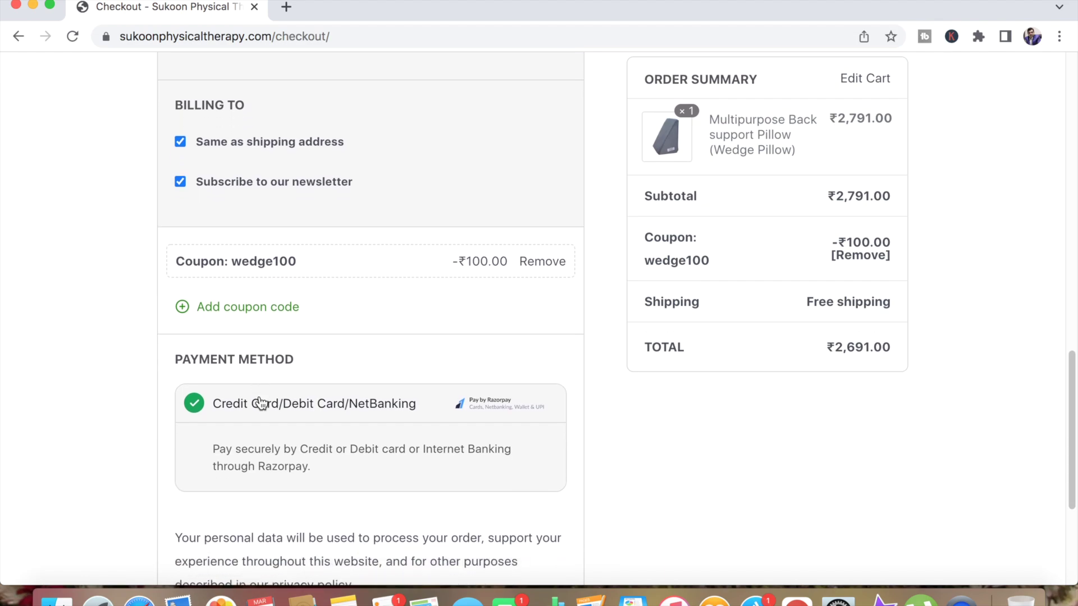
{"action": "scroll", "coordinate": [258, 395], "scroll_direction": "down", "scroll_amount": 2}
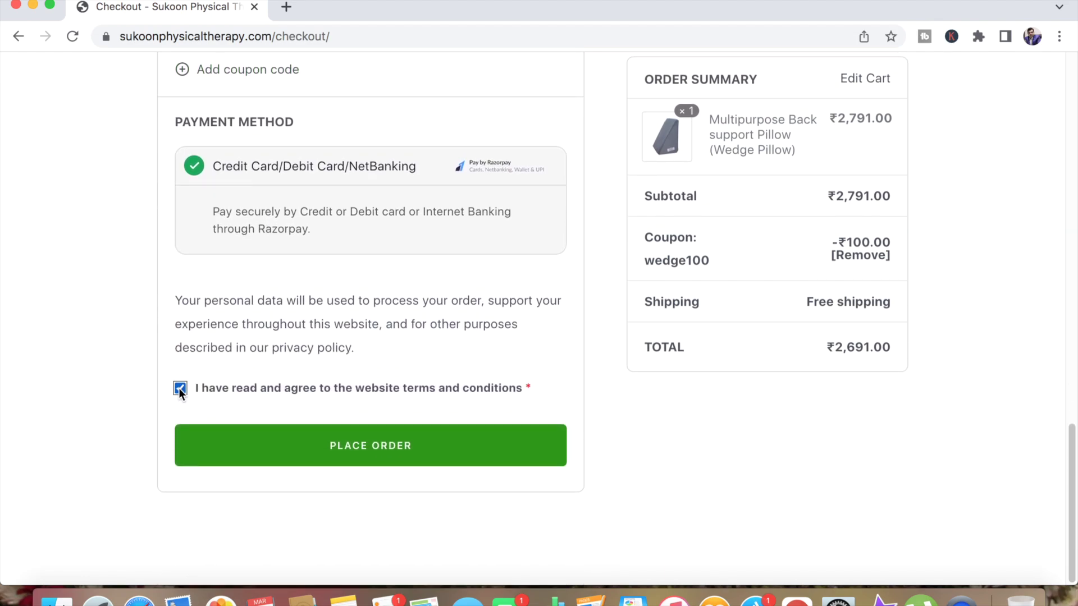
{"action": "left_click", "coordinate": [369, 451]}
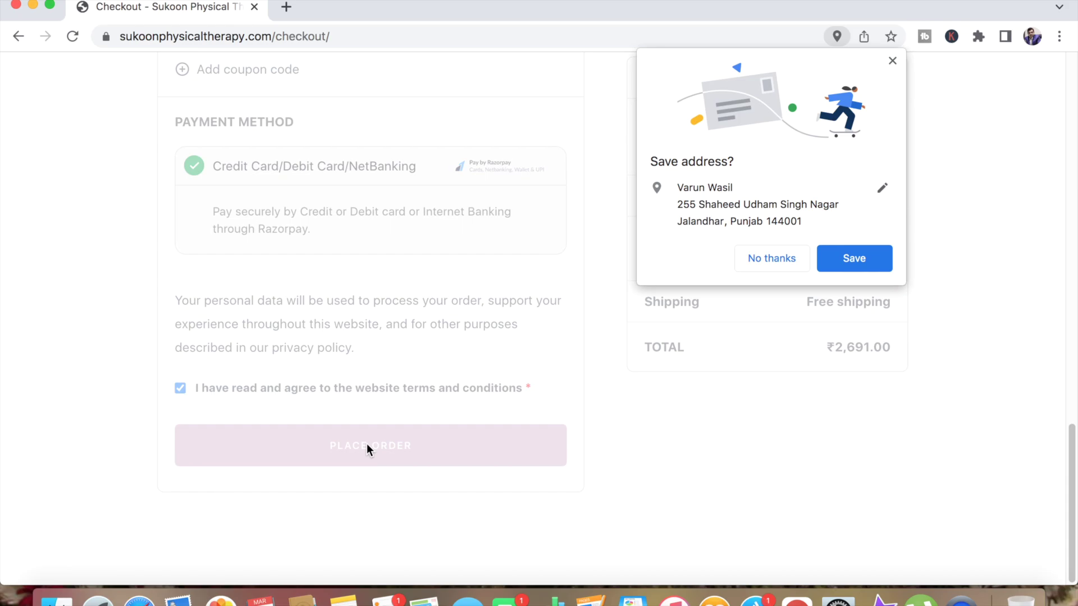
{"action": "left_click", "coordinate": [853, 258]}
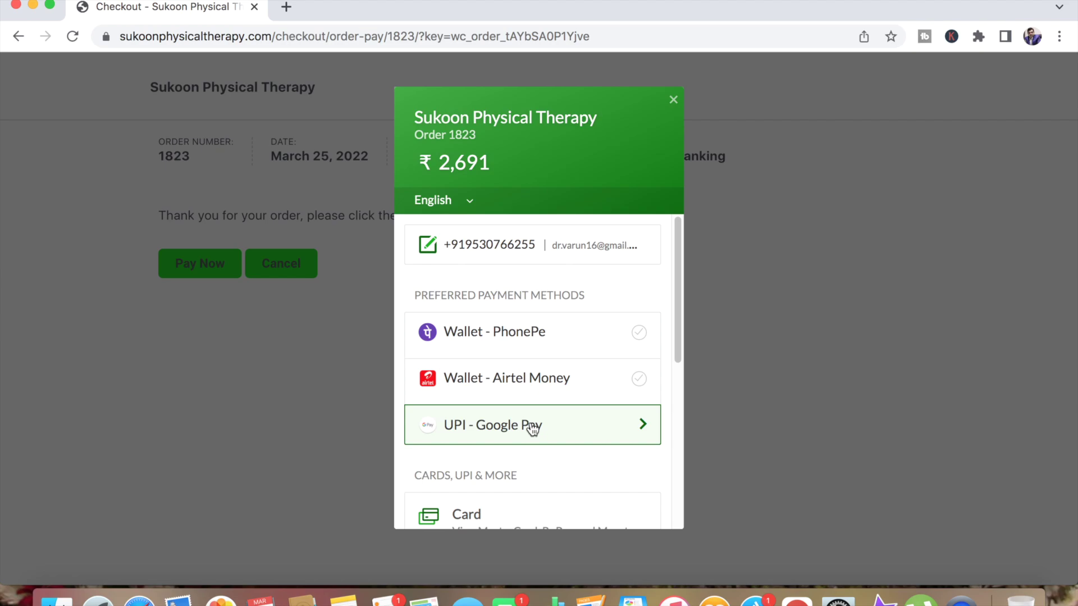
{"action": "scroll", "coordinate": [531, 426], "scroll_direction": "down", "scroll_amount": 4}
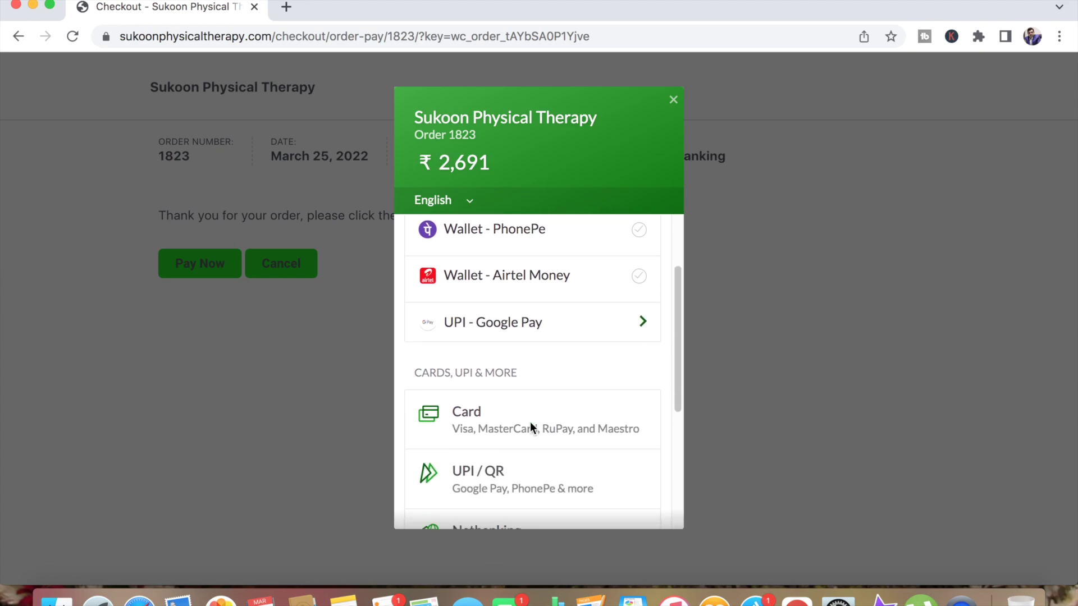
{"action": "scroll", "coordinate": [494, 432], "scroll_direction": "down", "scroll_amount": 2}
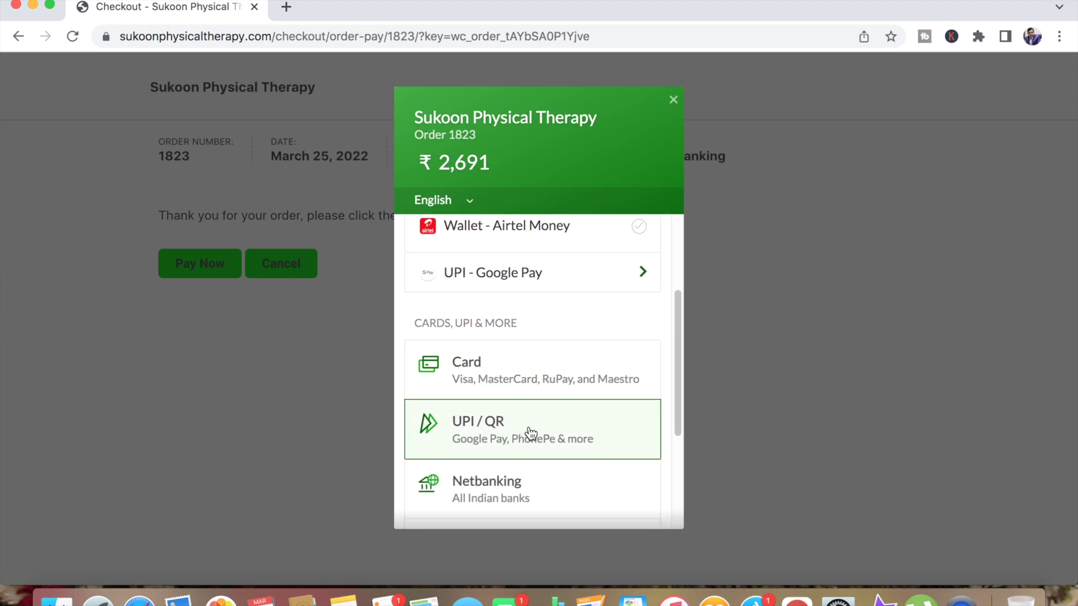
{"action": "scroll", "coordinate": [527, 431], "scroll_direction": "down", "scroll_amount": 3}
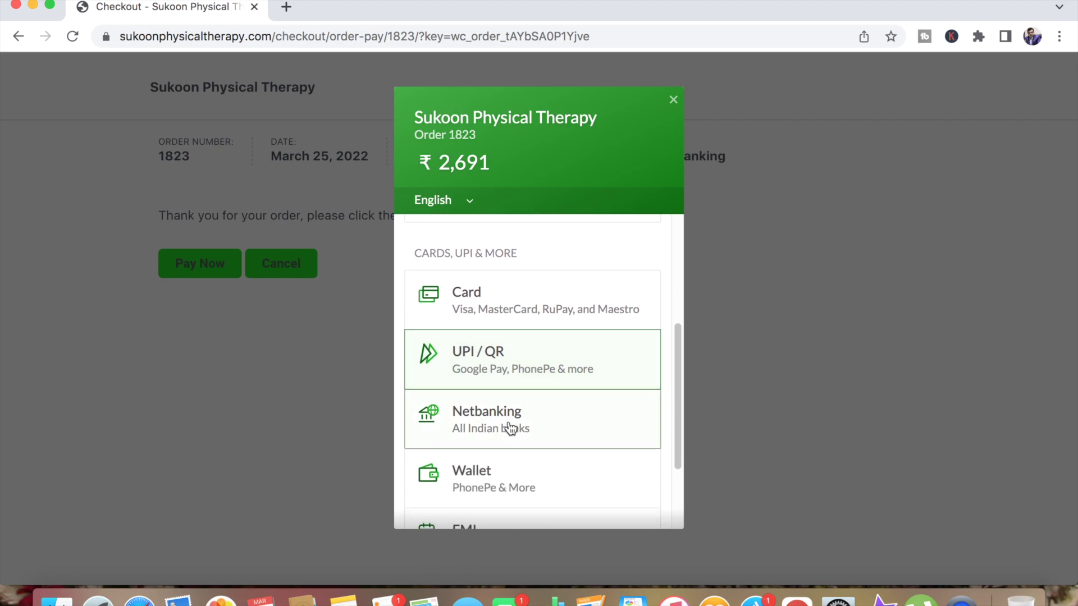
{"action": "scroll", "coordinate": [504, 428], "scroll_direction": "down", "scroll_amount": 3}
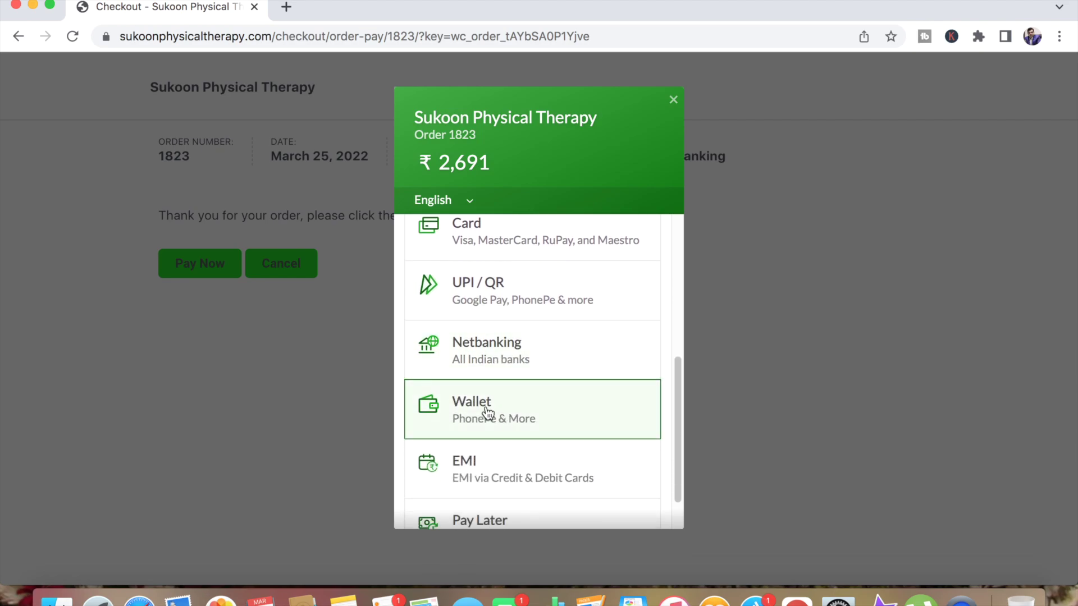
{"action": "scroll", "coordinate": [498, 487], "scroll_direction": "down", "scroll_amount": 2}
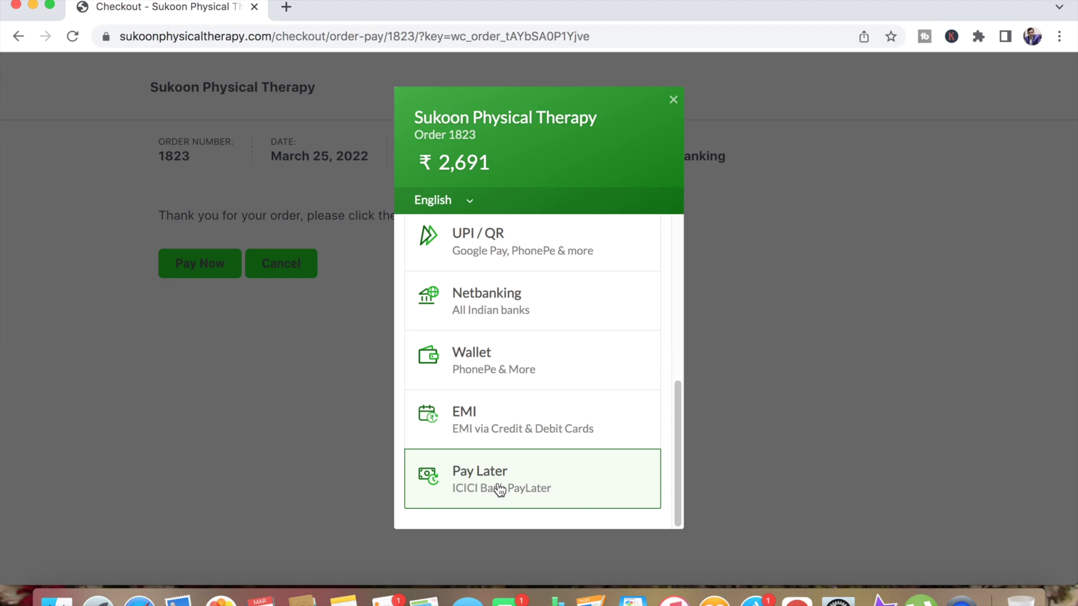
{"action": "scroll", "coordinate": [487, 410], "scroll_direction": "up", "scroll_amount": 9}
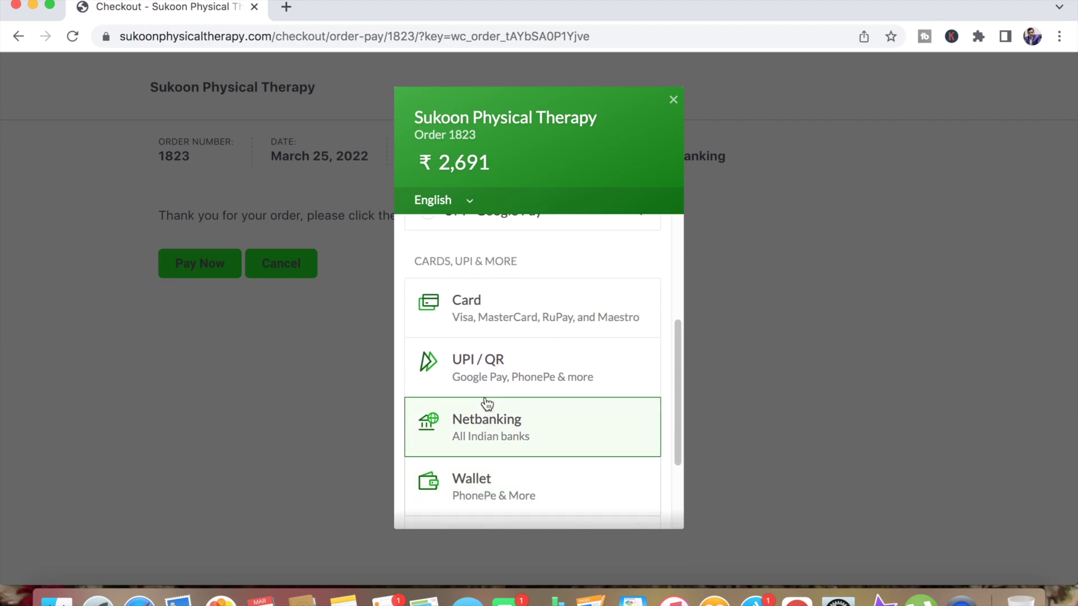
{"action": "scroll", "coordinate": [487, 404], "scroll_direction": "up", "scroll_amount": 4}
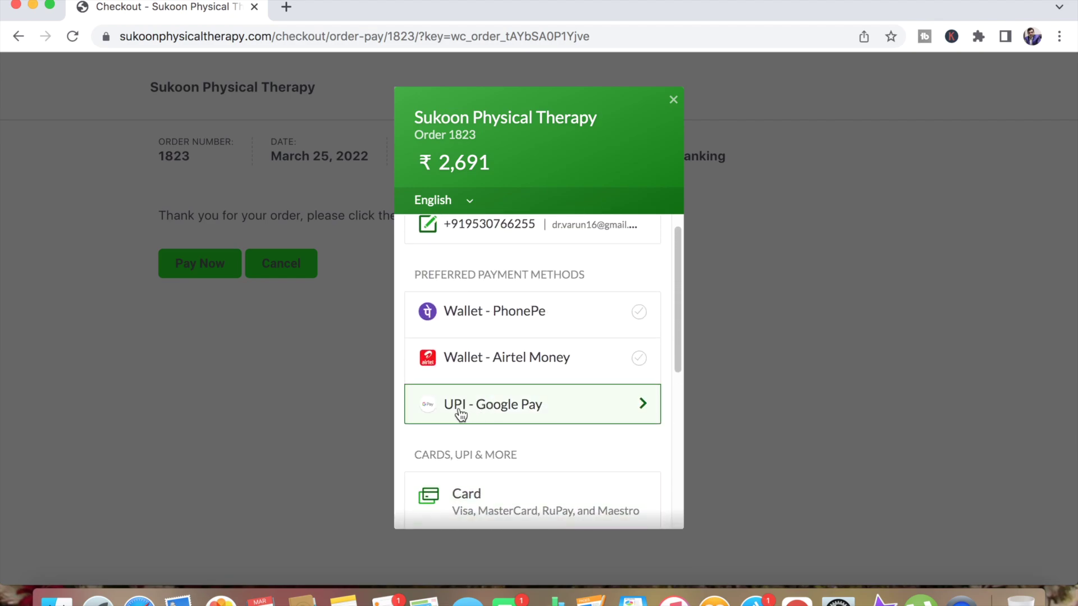
Step: Choose UPI - Google Pay as the payment method and start entering the UPI ID
{"action": "left_click", "coordinate": [531, 406]}
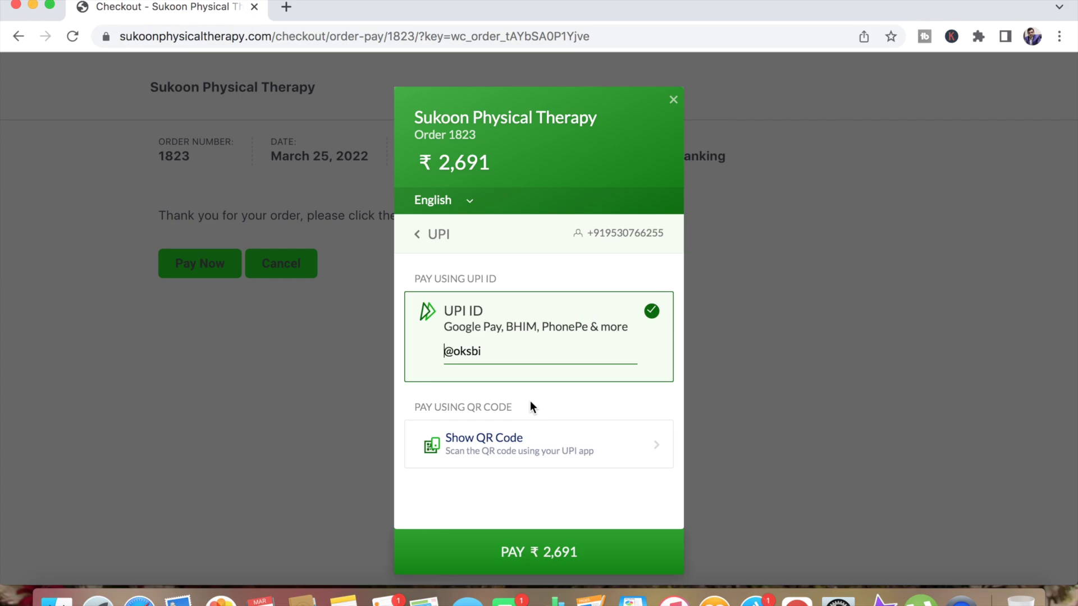
{"action": "type", "text": "sa"}
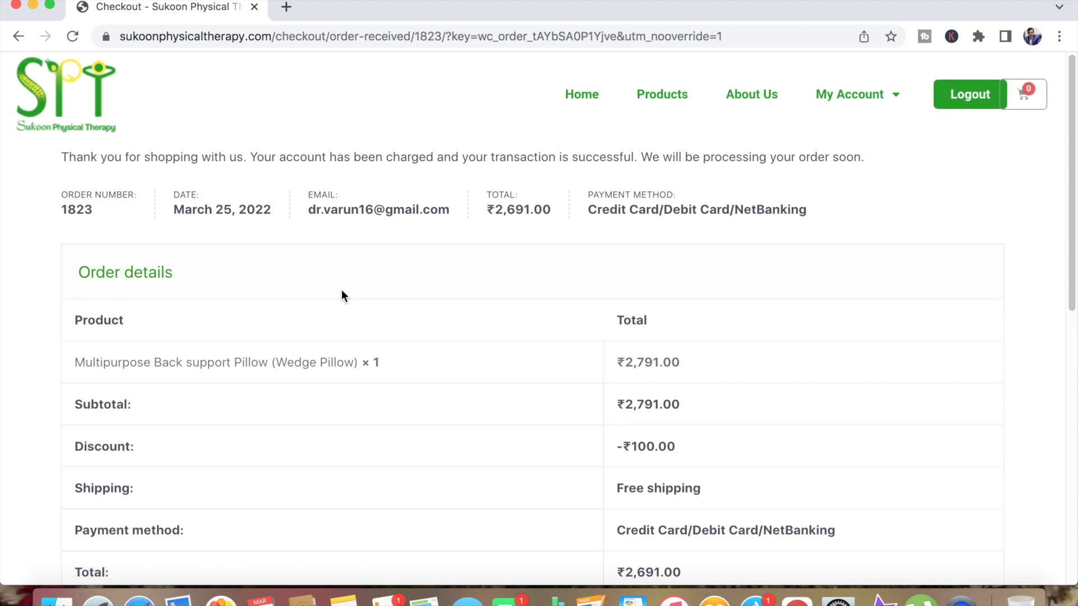
{"action": "scroll", "coordinate": [326, 410], "scroll_direction": "down", "scroll_amount": 3}
{"action": "scroll", "coordinate": [326, 409], "scroll_direction": "down", "scroll_amount": 3}
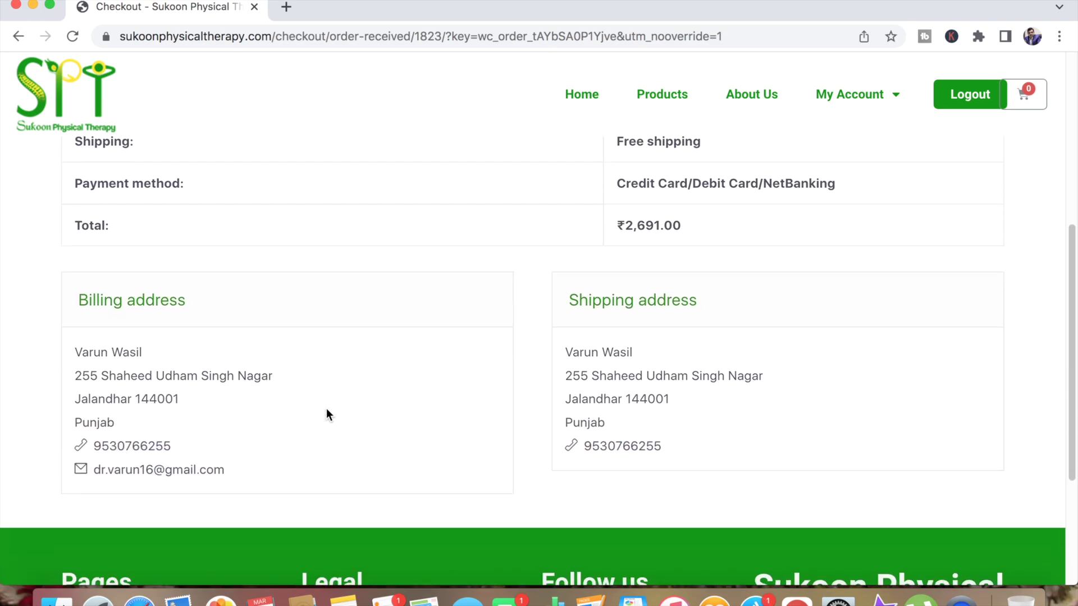
{"action": "scroll", "coordinate": [322, 413], "scroll_direction": "up", "scroll_amount": 4}
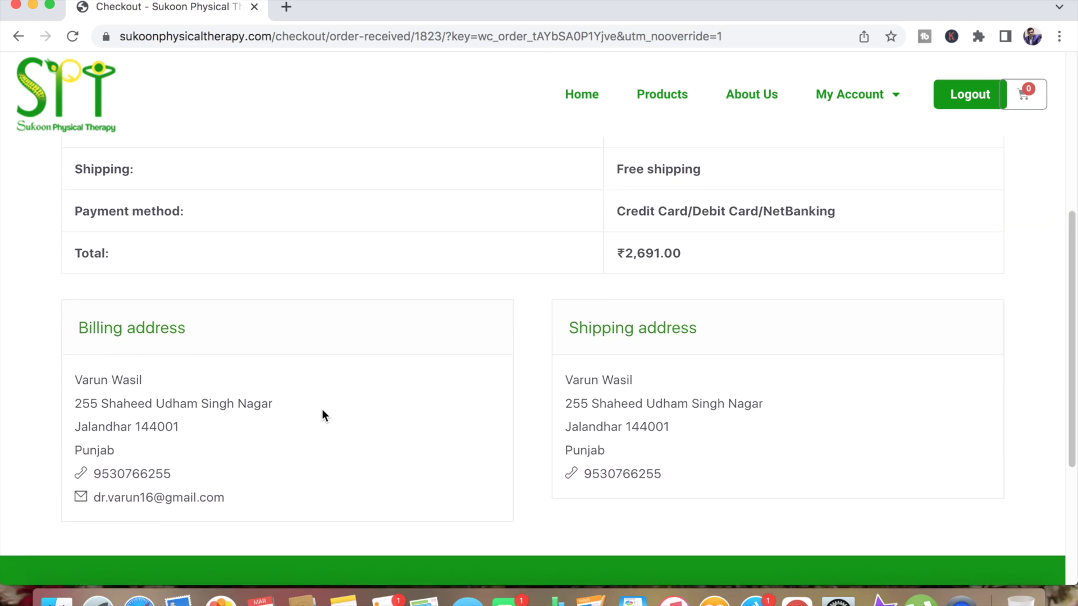
{"action": "scroll", "coordinate": [322, 409], "scroll_direction": "up", "scroll_amount": 3}
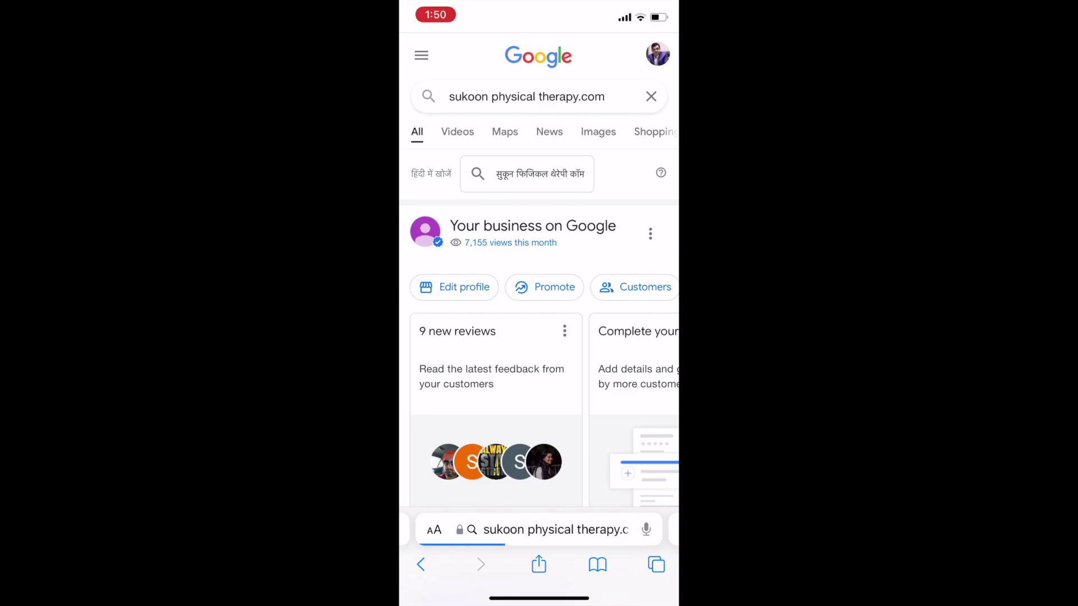
Step: Open the Sukoon Physical Therapy site from Google results and go to its Products page
{"action": "scroll", "coordinate": [539, 303], "scroll_direction": "down", "scroll_amount": 6}
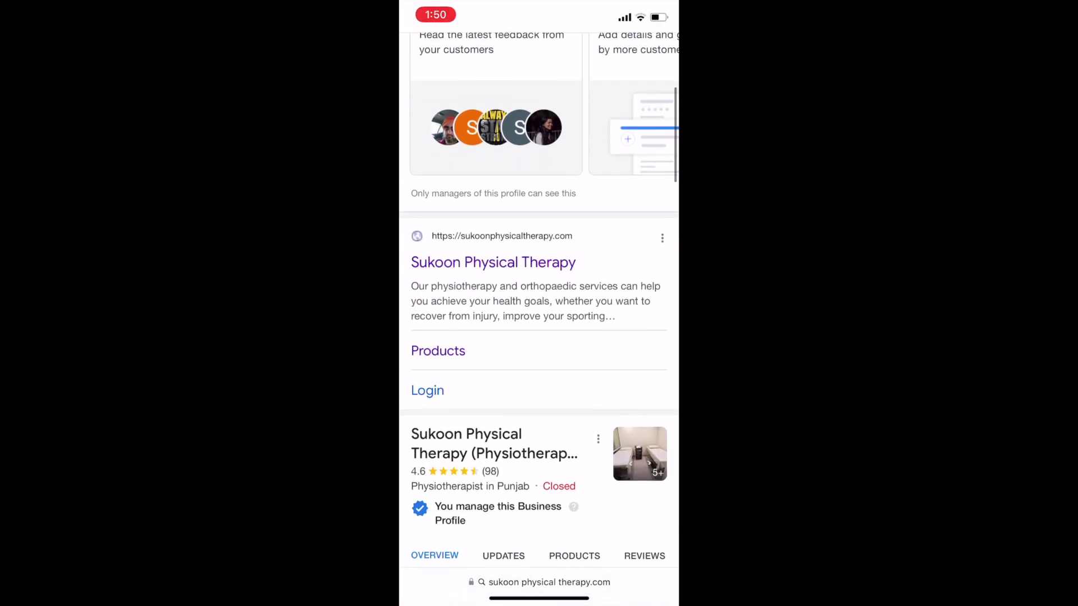
{"action": "left_click", "coordinate": [539, 582]}
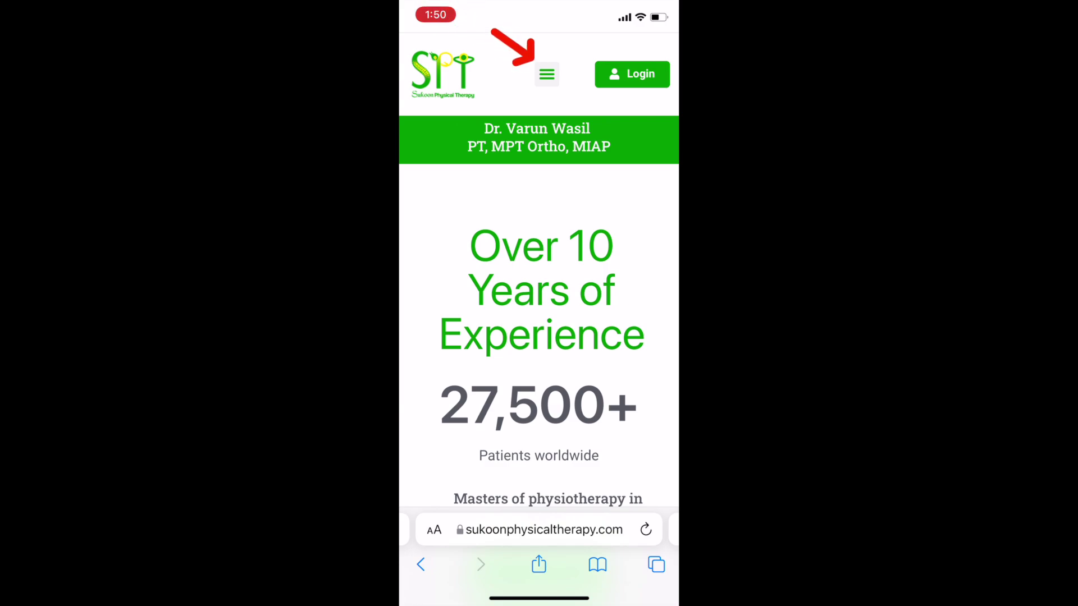
{"action": "left_click", "coordinate": [546, 74]}
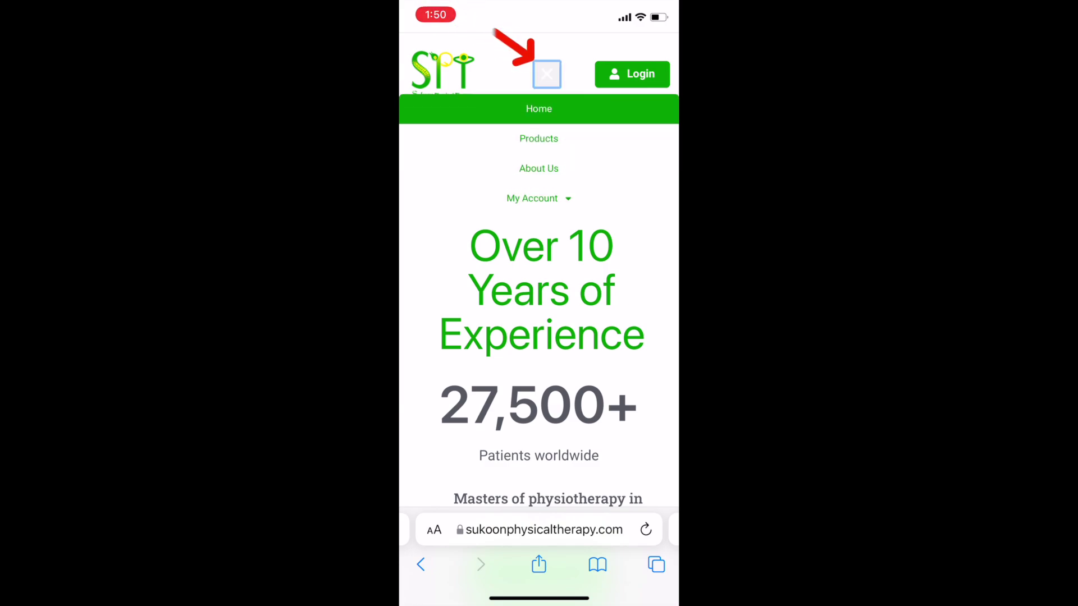
{"action": "left_click", "coordinate": [539, 108]}
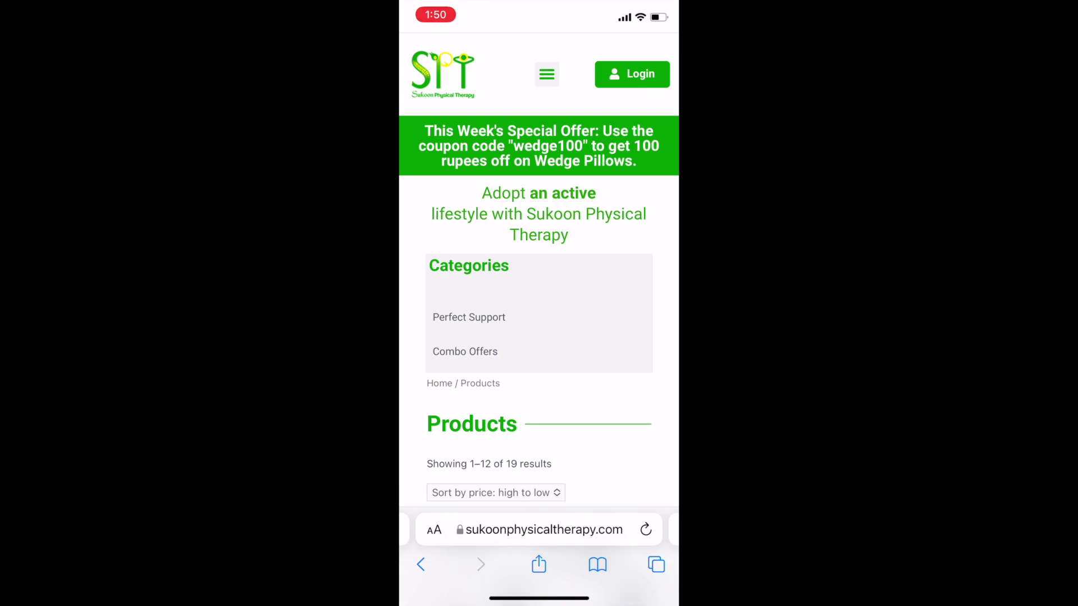
Step: Add one Coccyx Cushion, Tailbone Cushion at ₹1,360.00 to the cart and view the cart
{"action": "scroll", "coordinate": [539, 337], "scroll_direction": "down", "scroll_amount": 10}
{"action": "scroll", "coordinate": [538, 337], "scroll_direction": "down", "scroll_amount": 10}
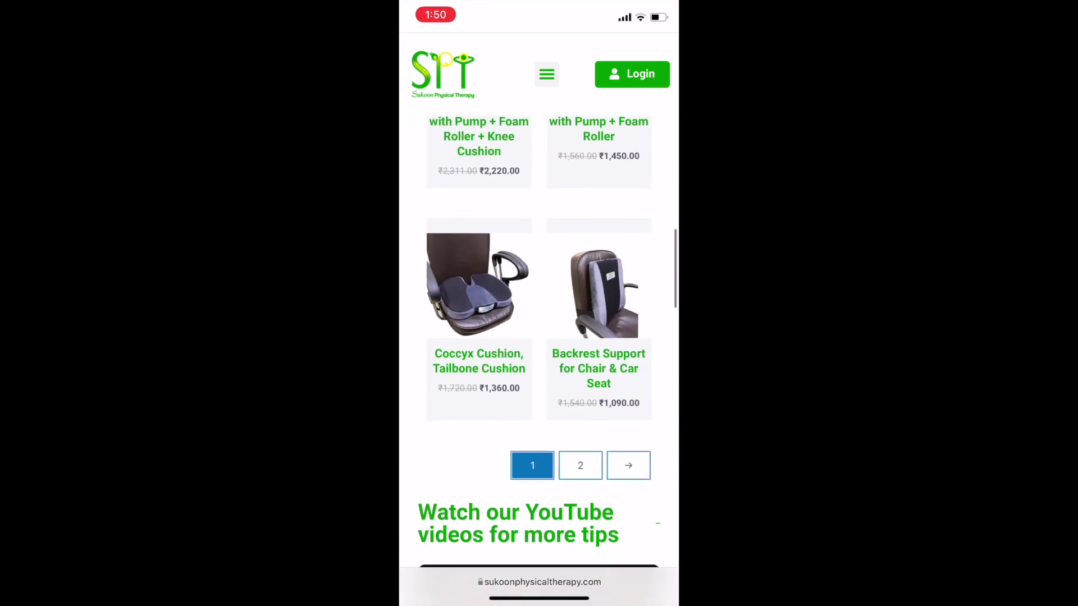
{"action": "scroll", "coordinate": [538, 336], "scroll_direction": "up", "scroll_amount": 3}
{"action": "left_click", "coordinate": [477, 448]}
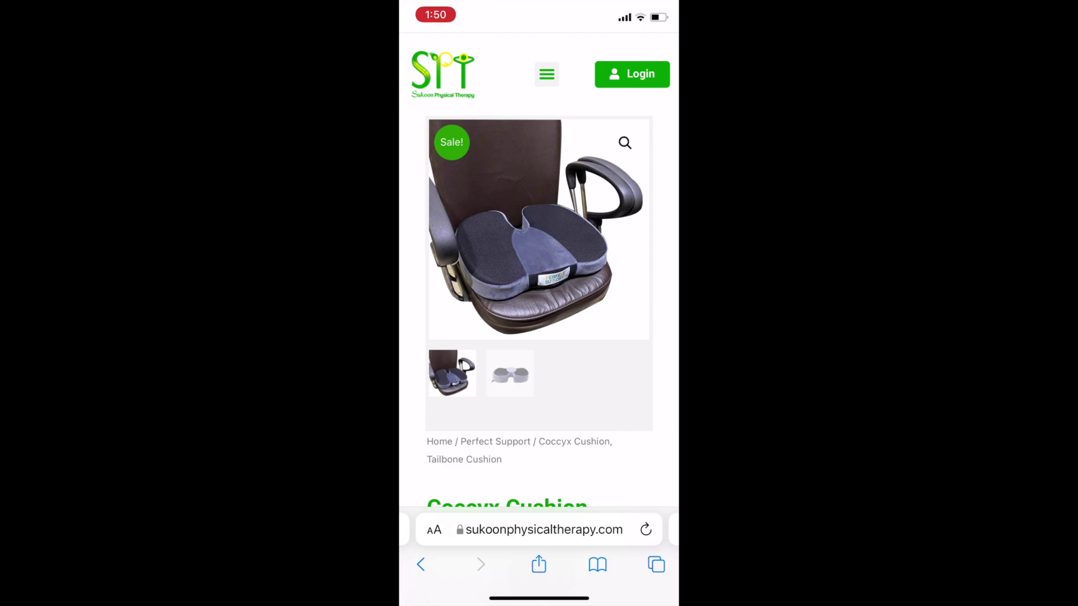
{"action": "scroll", "coordinate": [539, 336], "scroll_direction": "down", "scroll_amount": 10}
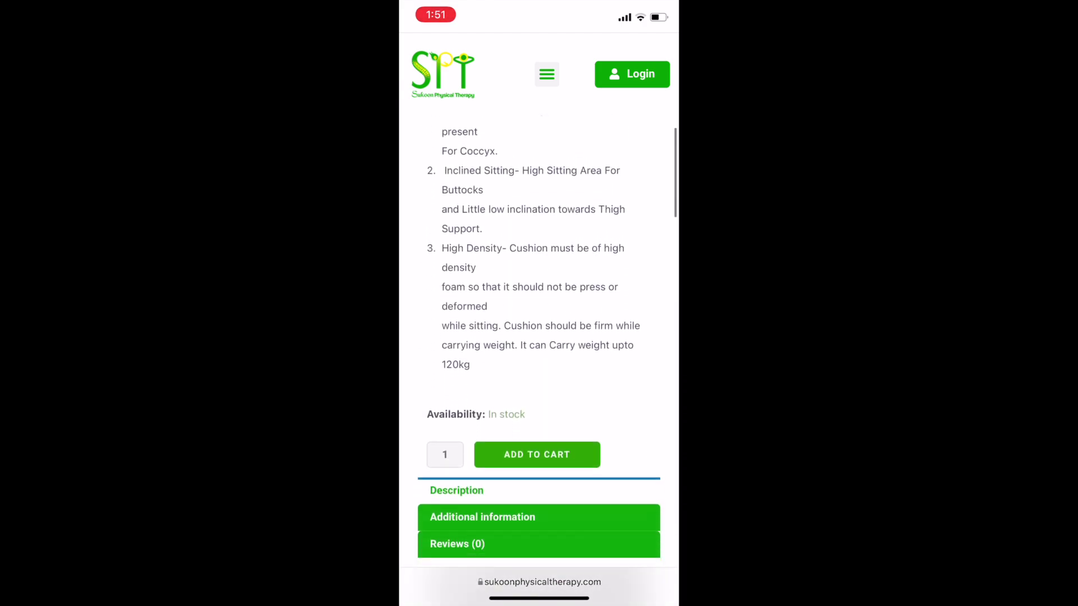
{"action": "scroll", "coordinate": [539, 337], "scroll_direction": "down", "scroll_amount": 2}
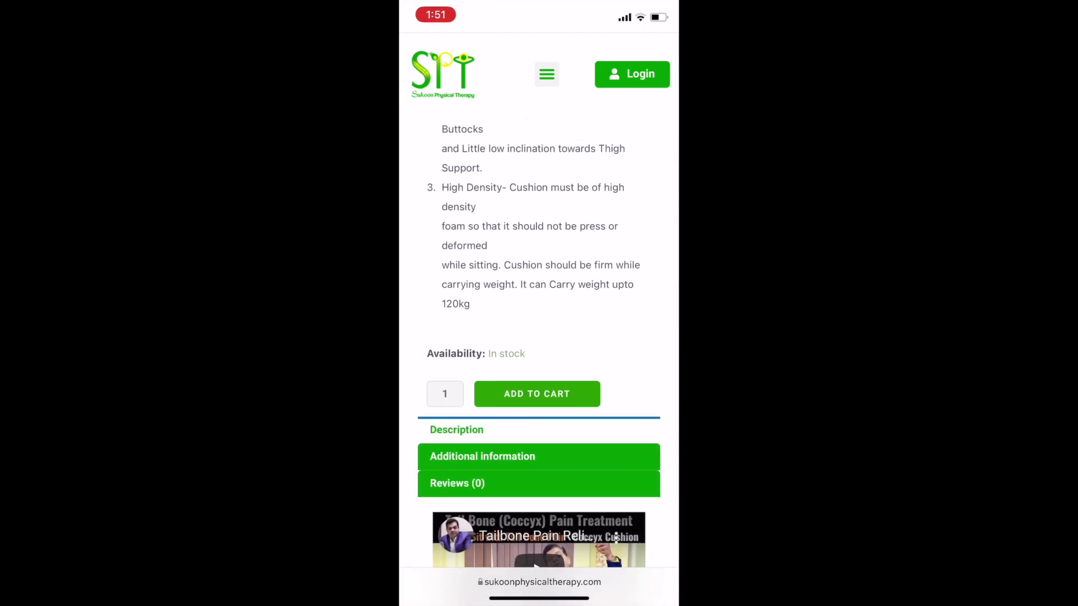
{"action": "left_click", "coordinate": [482, 456]}
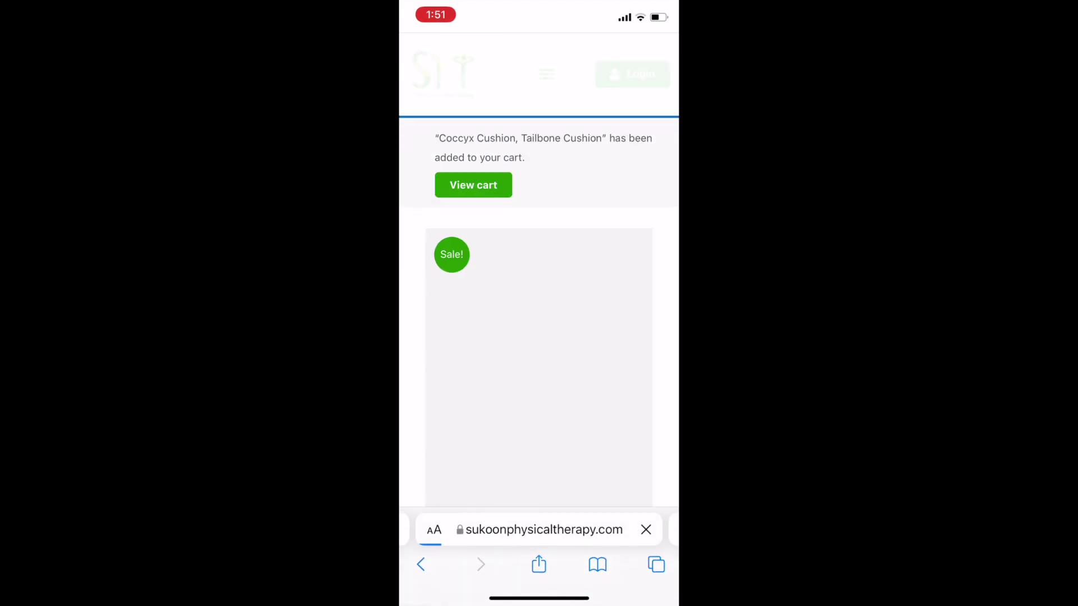
{"action": "left_click", "coordinate": [473, 185]}
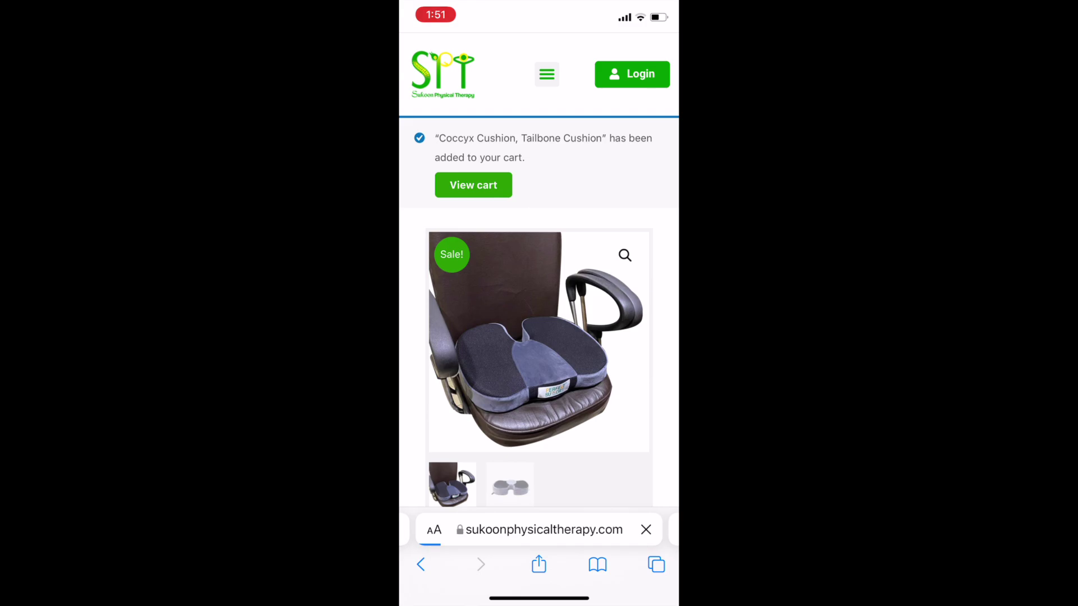
{"action": "scroll", "coordinate": [538, 337], "scroll_direction": "down", "scroll_amount": 6}
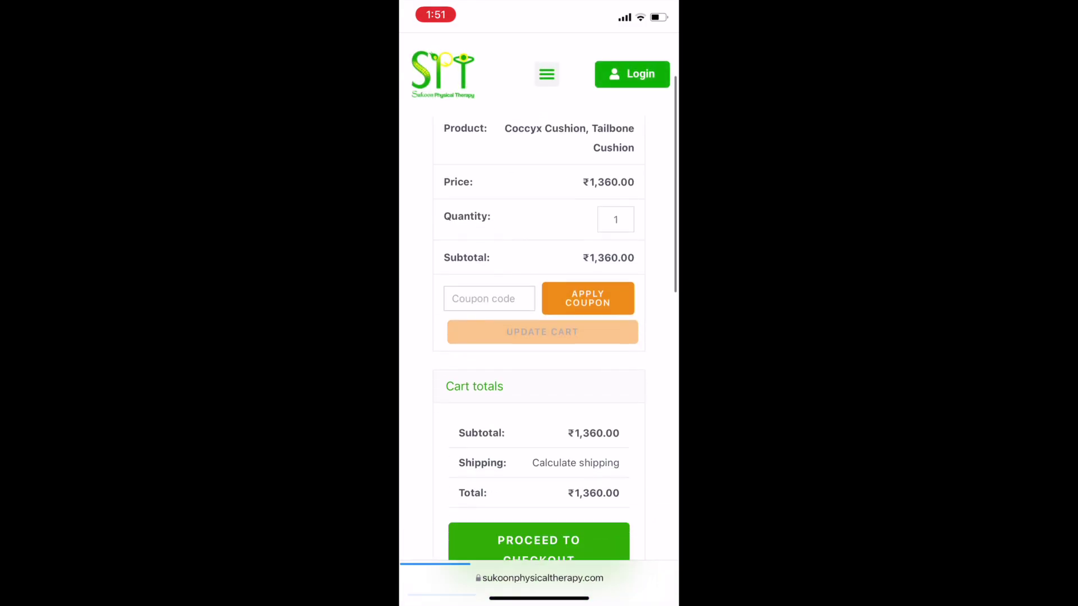
{"action": "scroll", "coordinate": [539, 337], "scroll_direction": "up", "scroll_amount": 5}
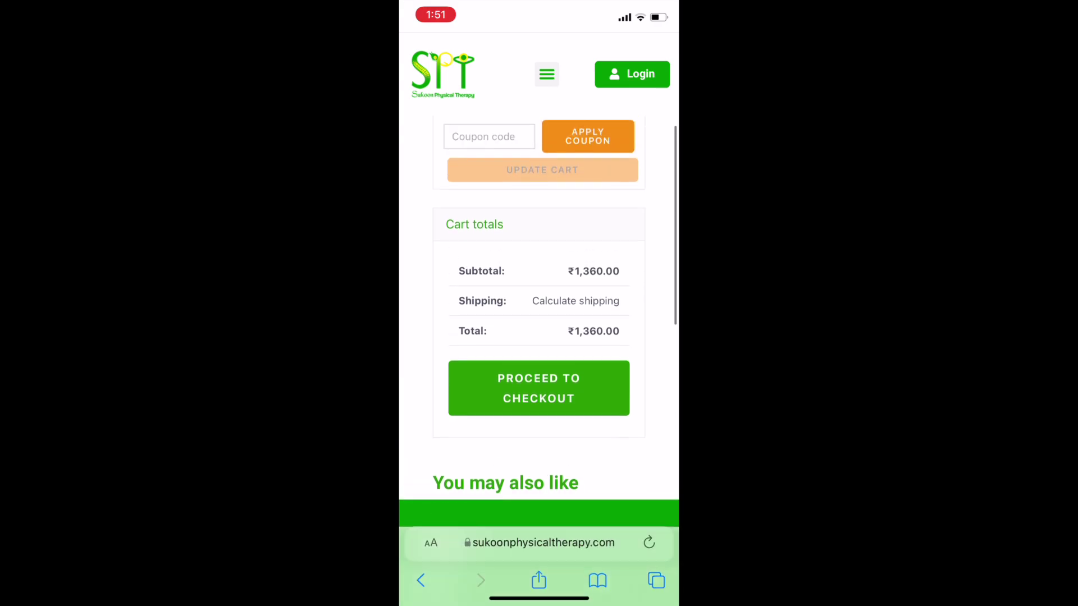